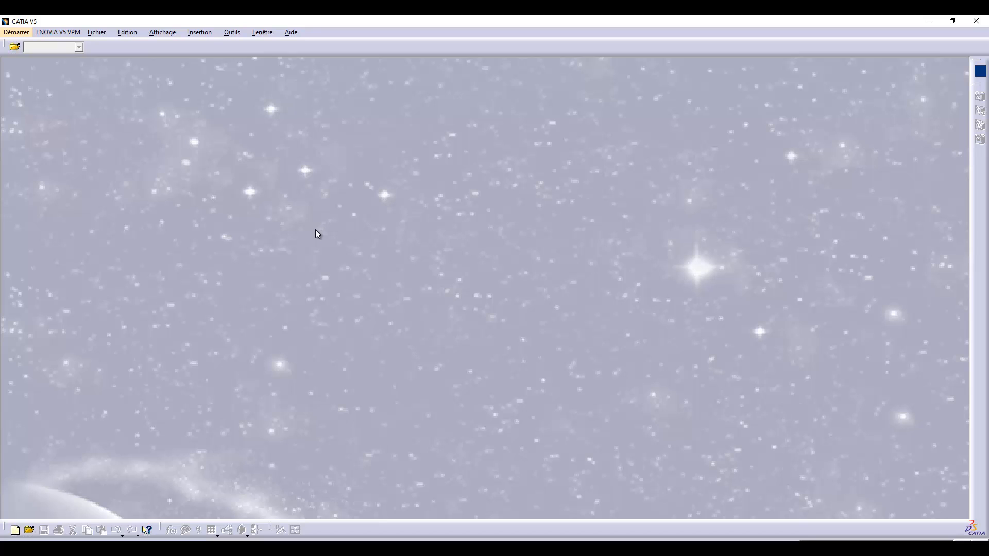
- Create a new part in the Part Design workbench
click(16, 34)
mouse_move(58, 57)
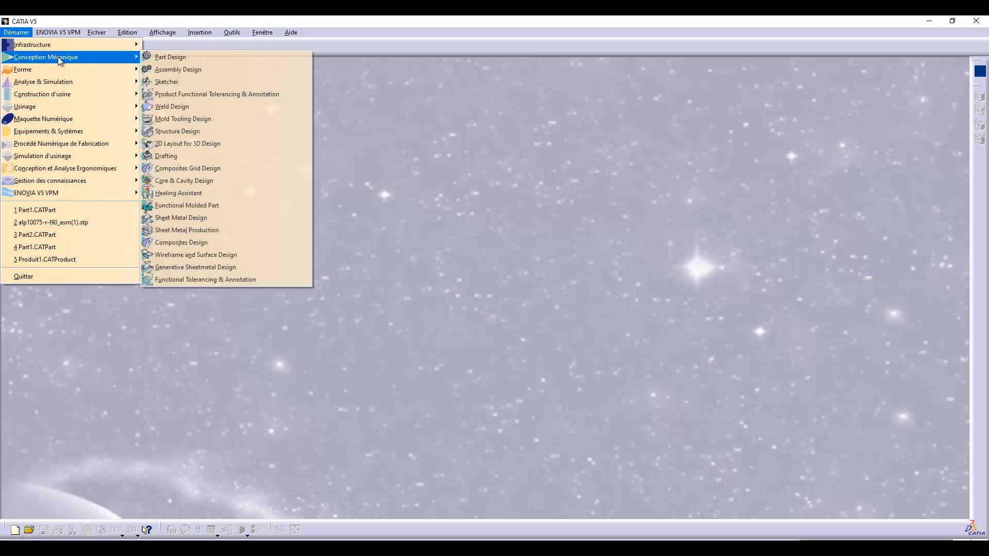
click(158, 58)
click(322, 231)
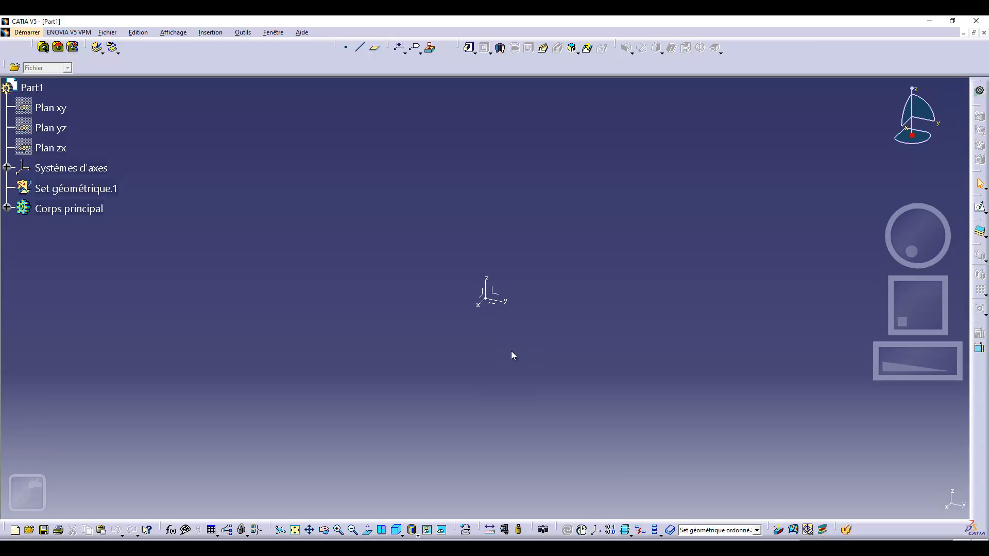
- Sketch a circle with a radius of about 33 mm centred on the origin of the zx plane
click(980, 208)
click(484, 292)
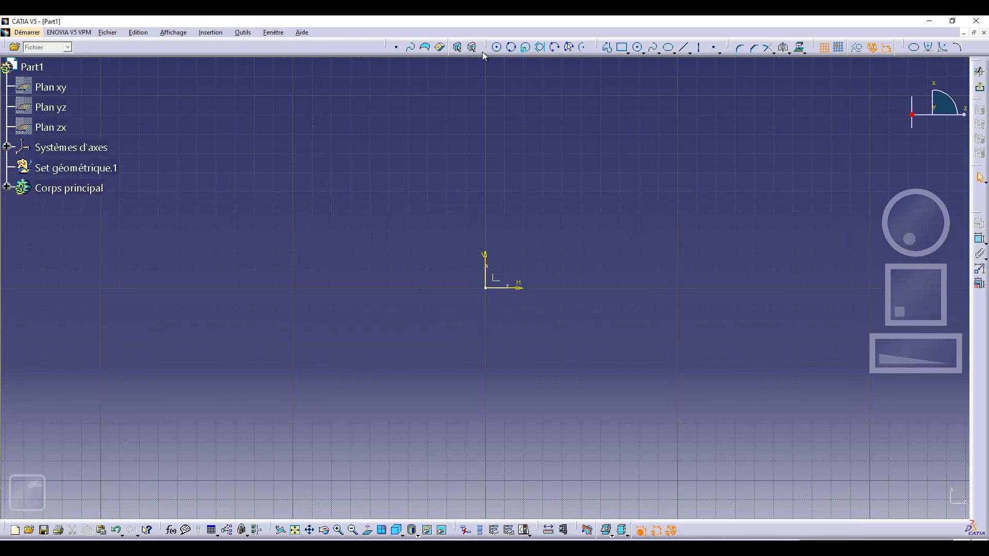
click(497, 47)
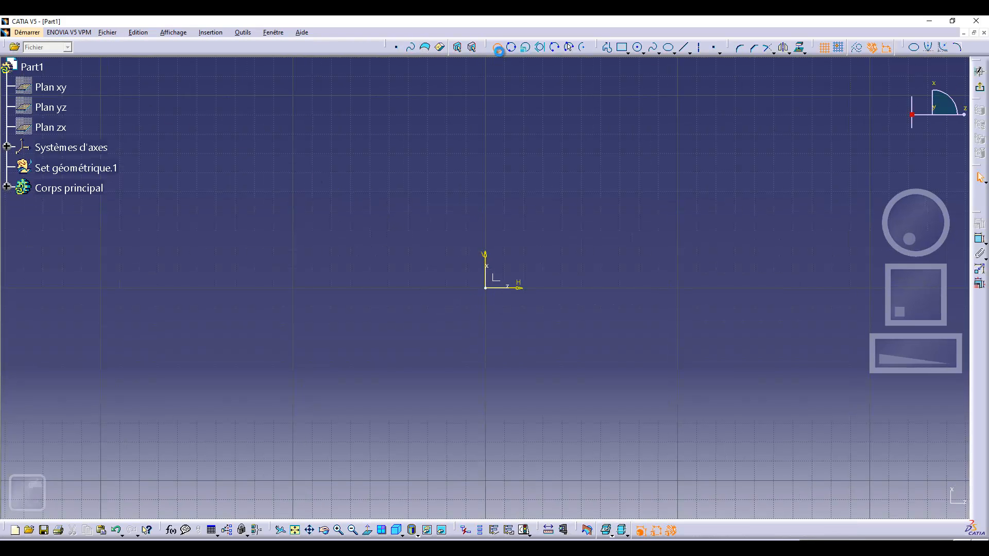
click(486, 289)
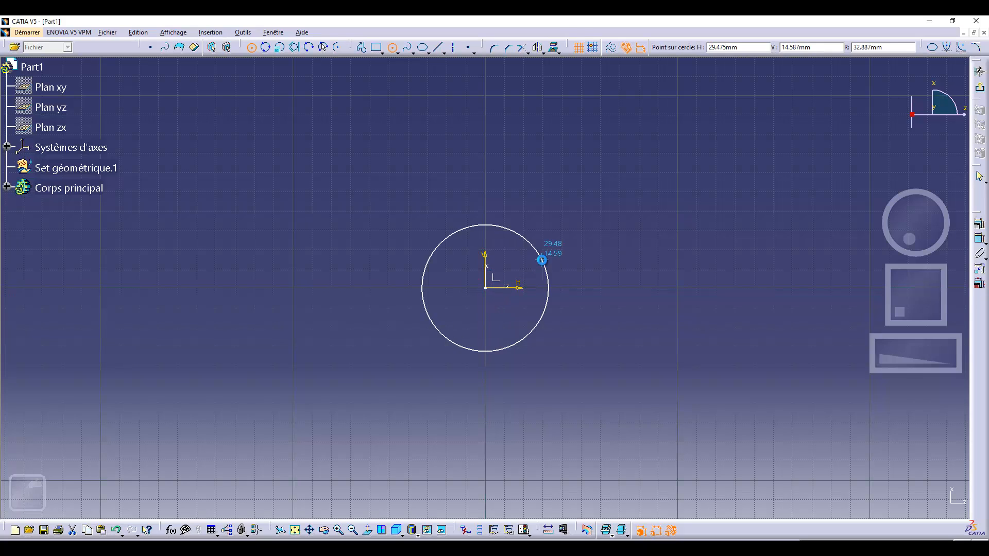
click(546, 263)
- Dimension the circle with a diameter of 100 mm and leave the sketch
click(979, 254)
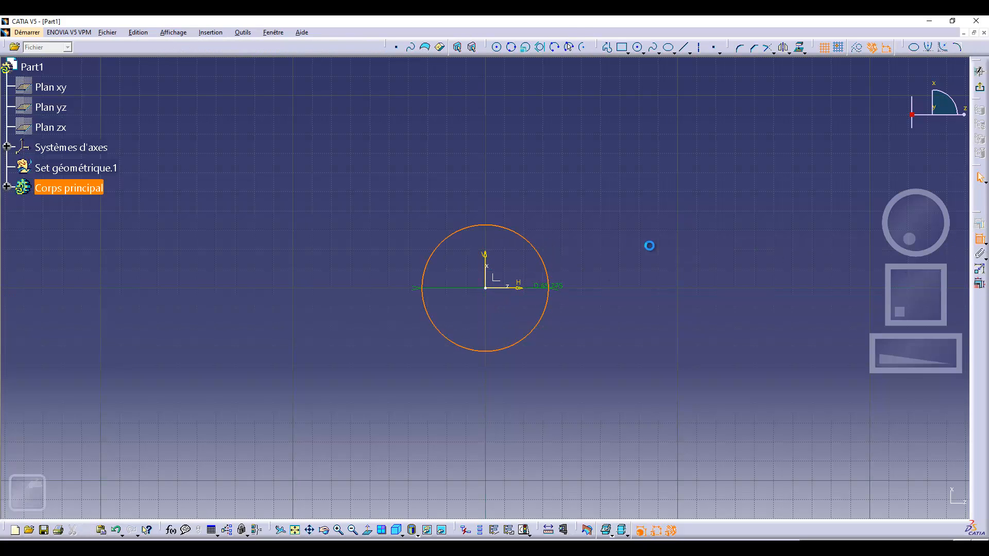
click(598, 232)
double_click(598, 235)
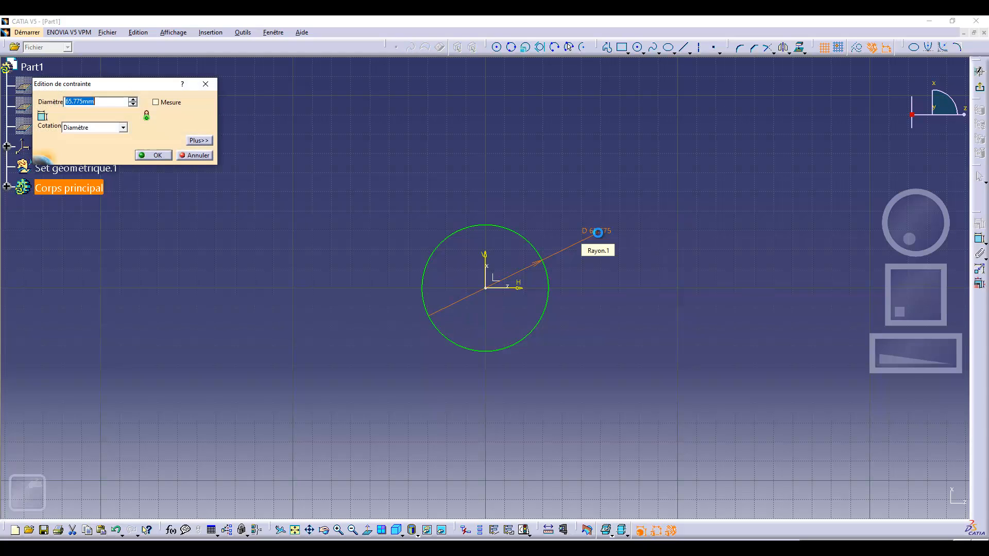
text(100)
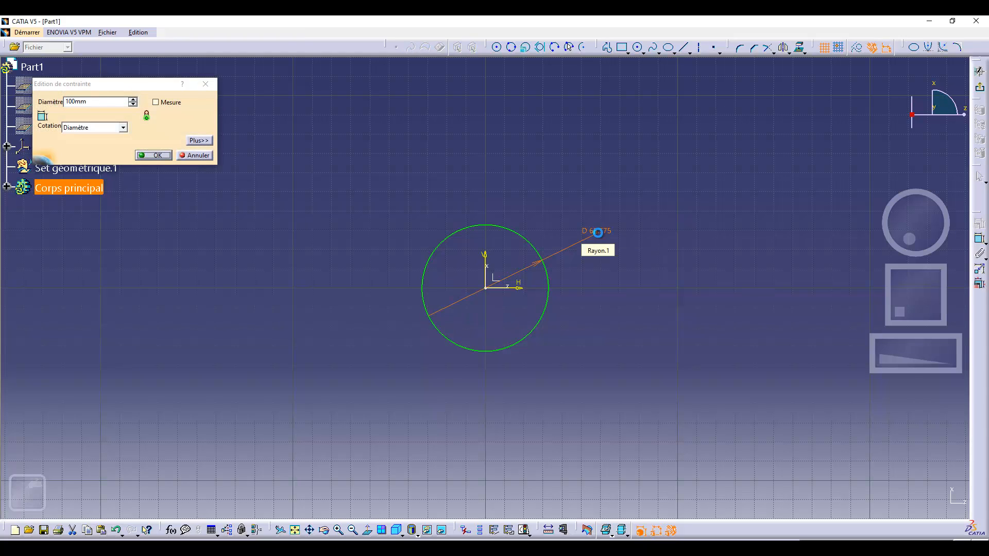
key(Return)
click(981, 89)
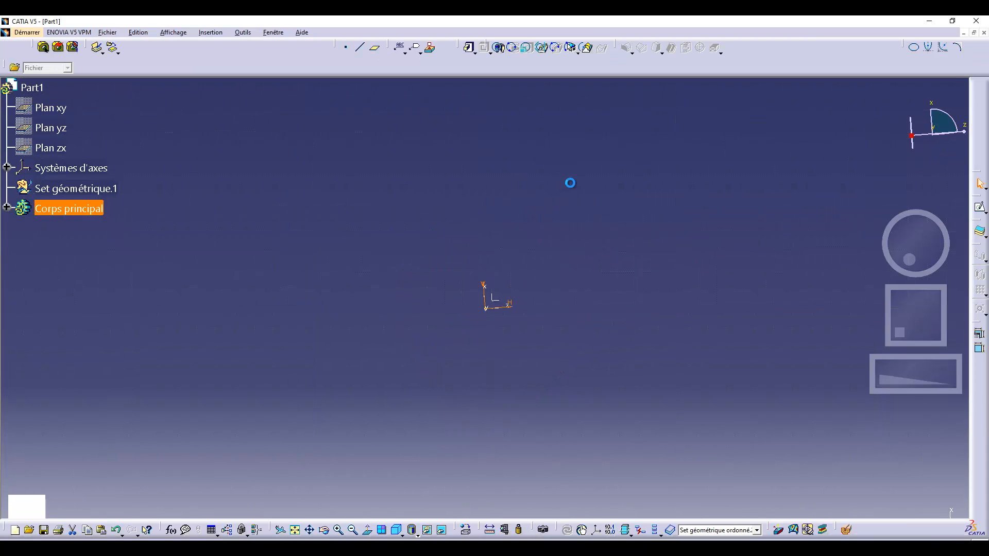
- Extrude the circle sketch to a length of 1000 mm
click(469, 47)
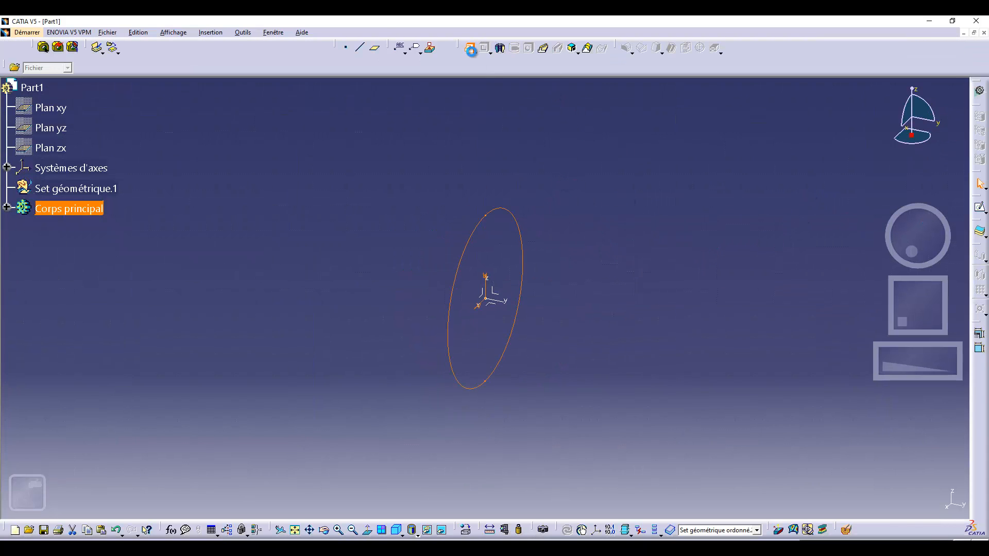
click(558, 309)
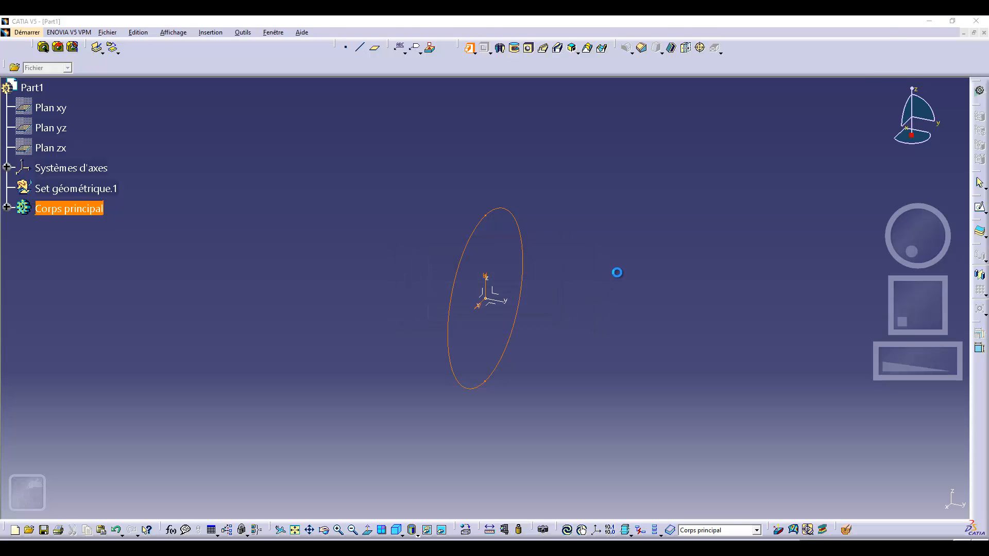
text(1000)
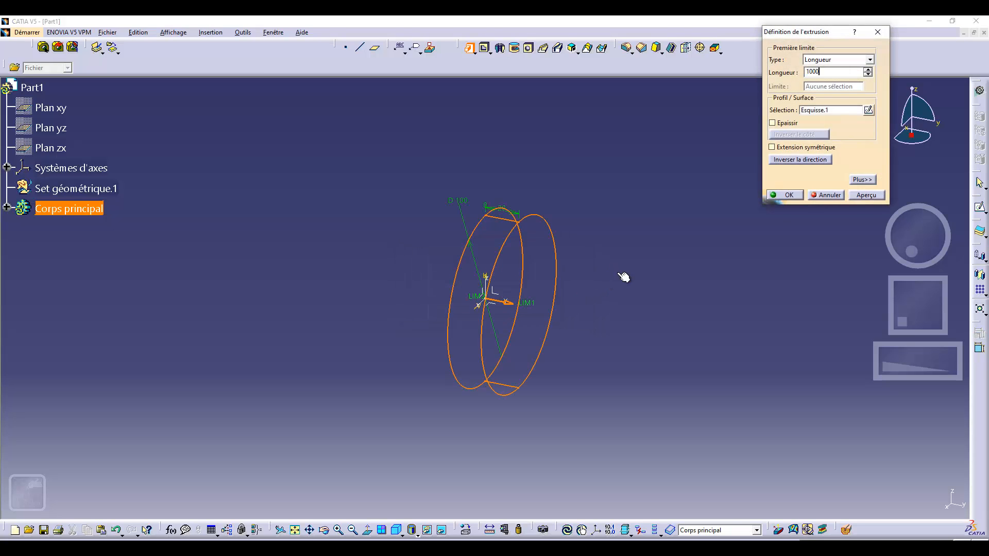
key(Return)
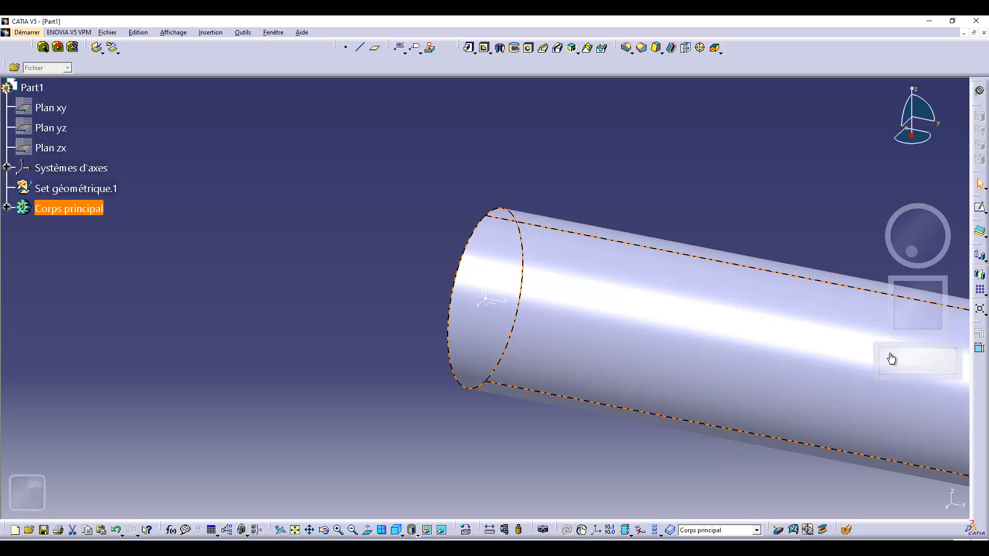
- Apply the metal Acier from the default material library to the cylinder
drag(926, 360, 631, 385)
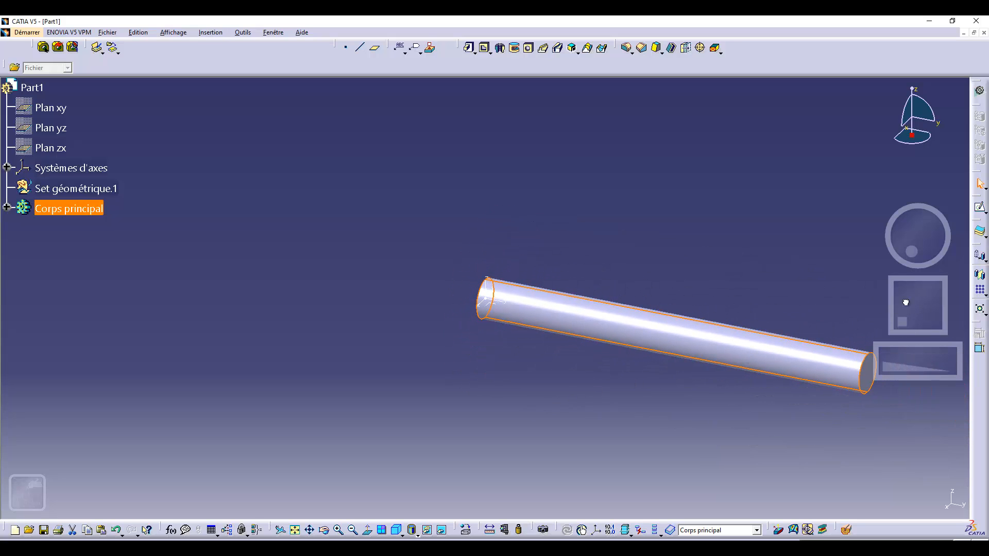
mouse_move(905, 303)
mouse_down()
mouse_move(885, 310)
mouse_move(896, 309)
mouse_up()
drag(898, 349, 906, 337)
click(752, 245)
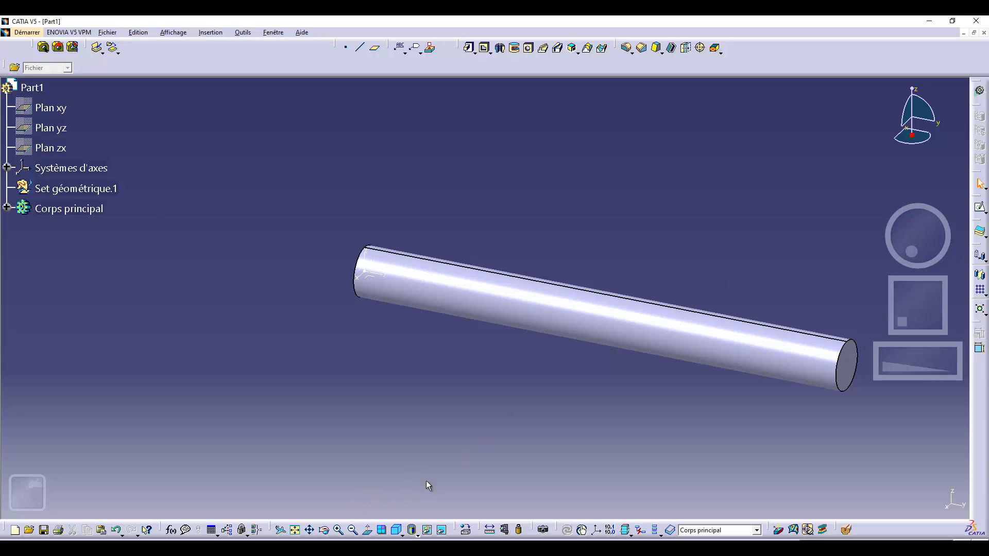
click(467, 530)
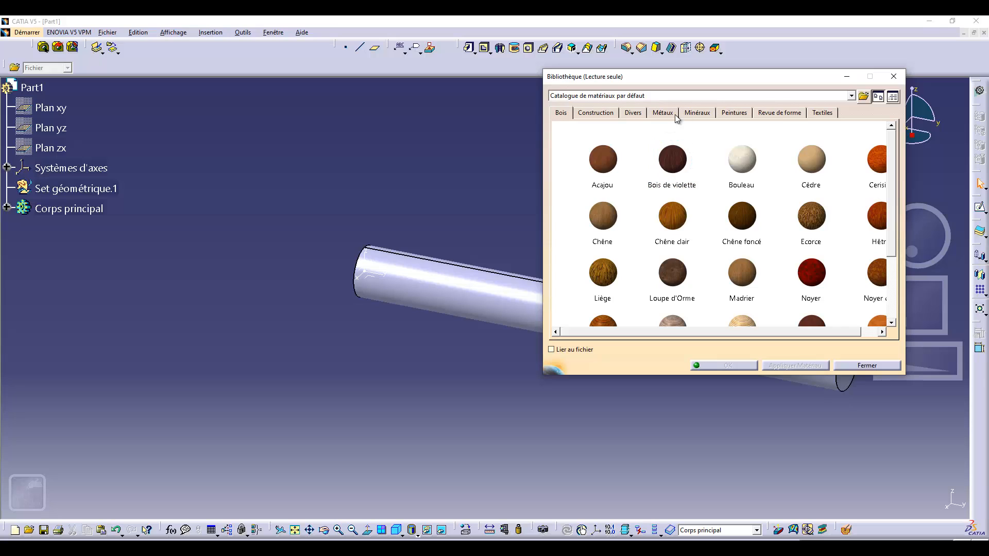
click(669, 113)
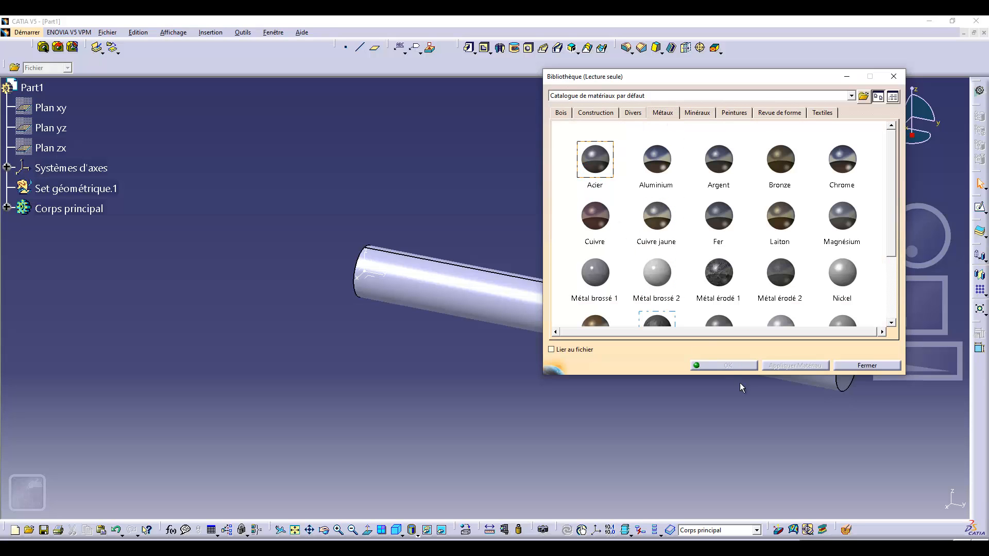
drag(595, 161, 431, 287)
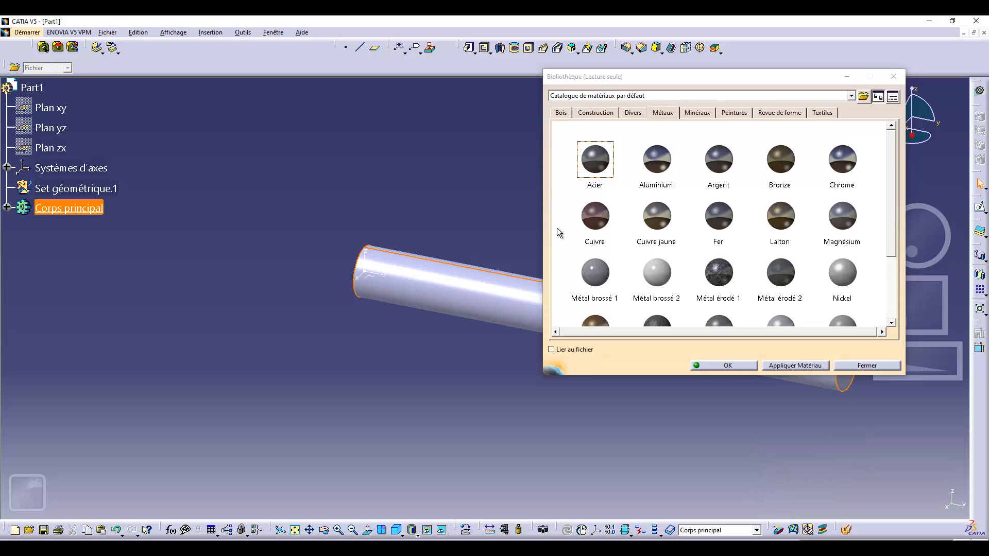
- Examine the structural analysis properties of the Acier material, such as Young's modulus, Poisson's ratio and yield strength
right_click(596, 162)
click(620, 228)
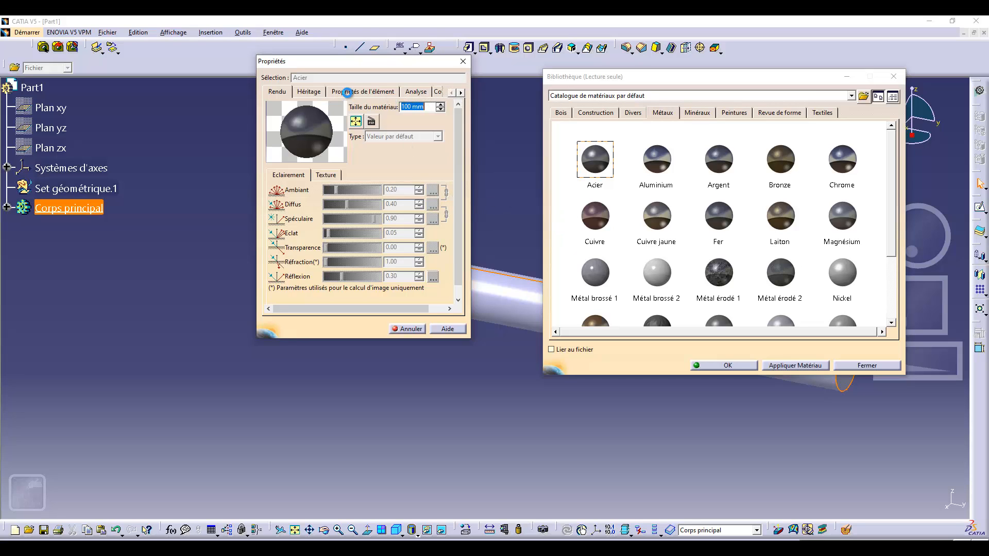
click(355, 92)
click(461, 93)
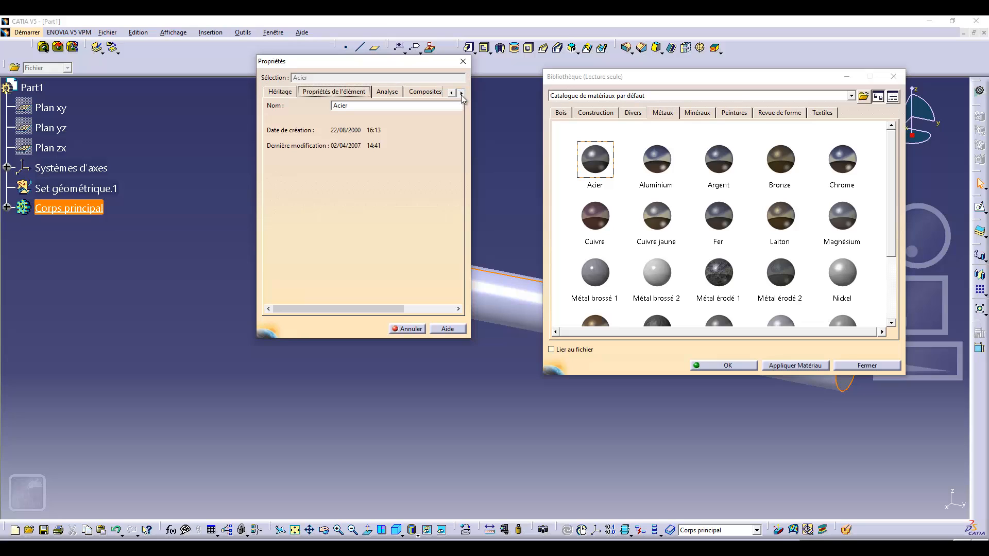
click(462, 93)
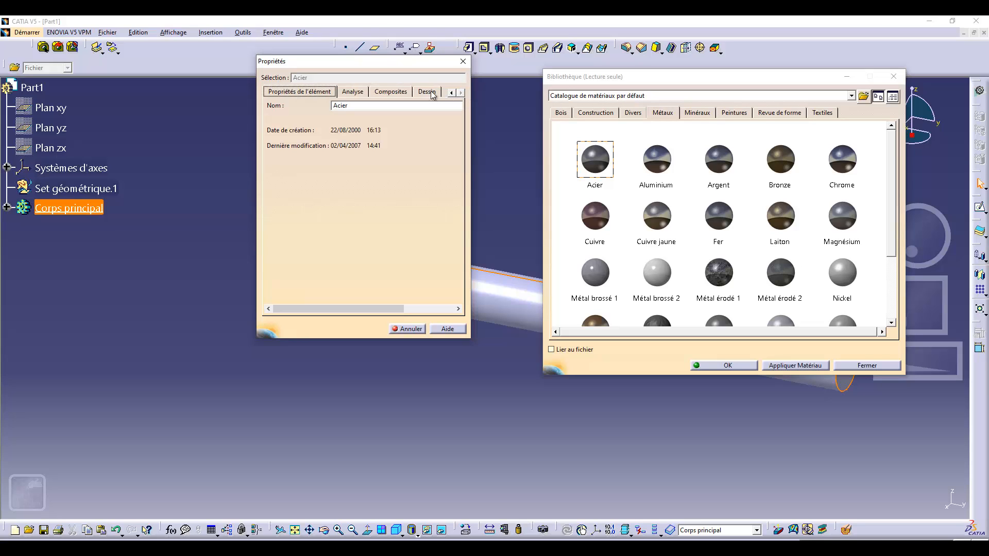
click(352, 91)
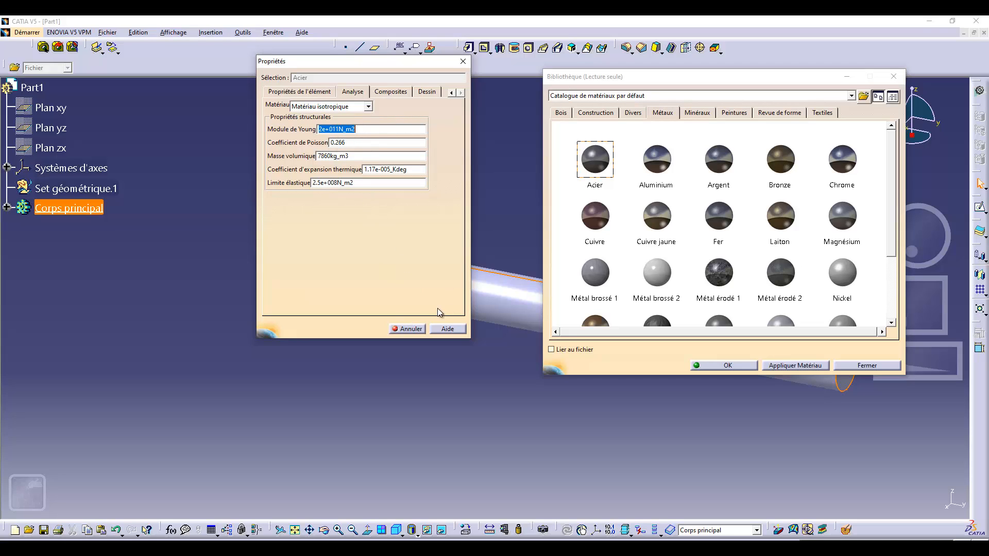
click(462, 62)
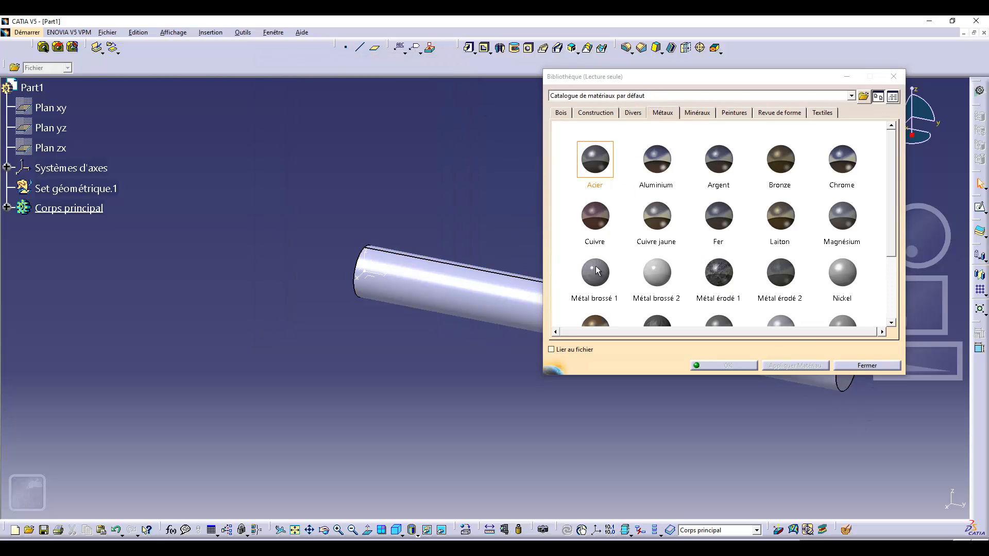
- Close the material library and expand Corps principal in the tree to check its assigned material
drag(694, 86, 377, 71)
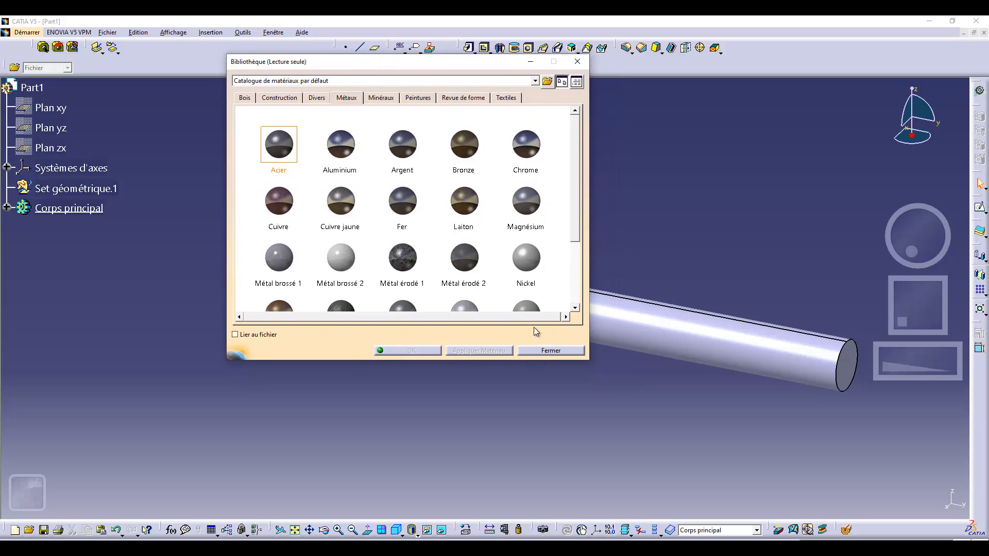
click(540, 348)
click(7, 207)
click(66, 229)
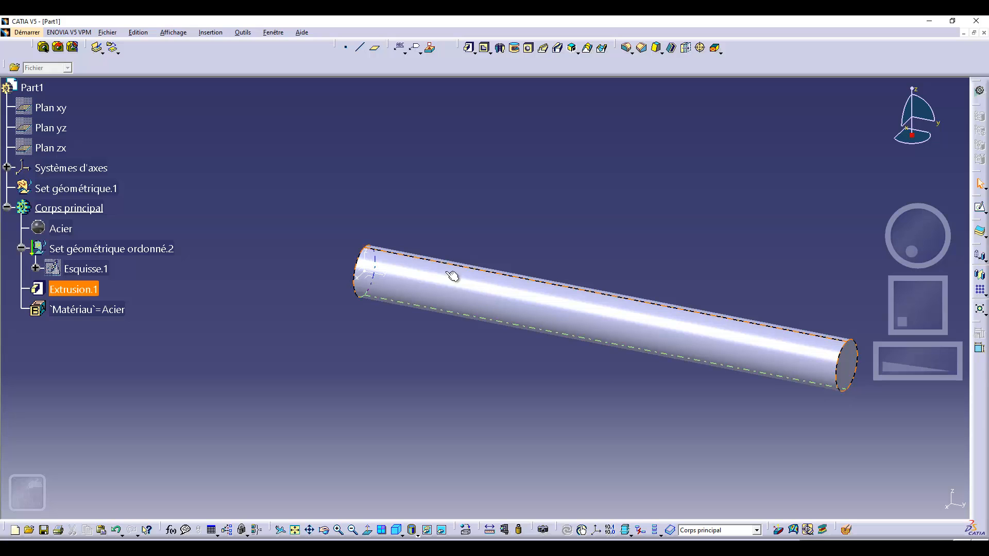
- Switch the part to the Generative Structural Analysis workbench and create an Analyse statique case
click(31, 33)
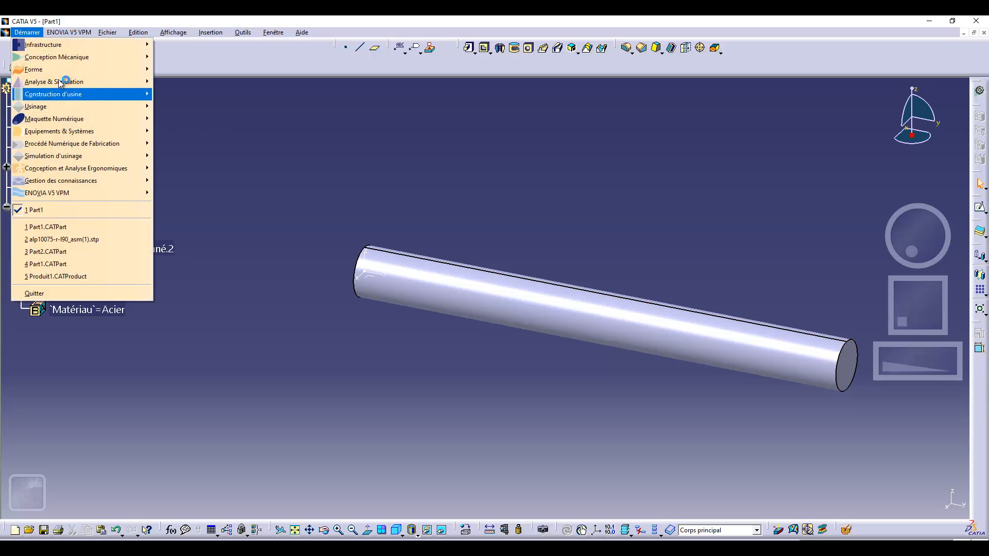
mouse_move(86, 83)
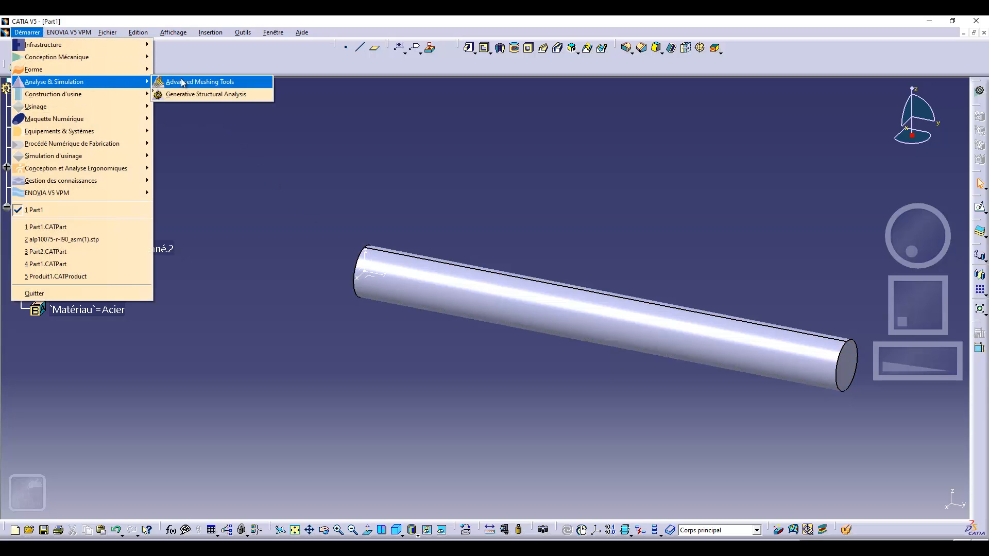
click(228, 82)
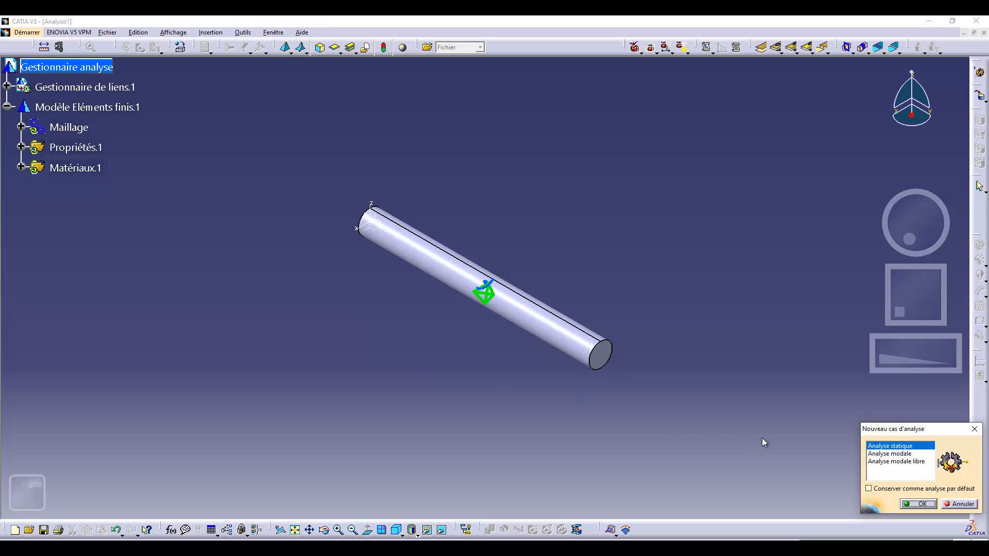
drag(893, 427, 699, 331)
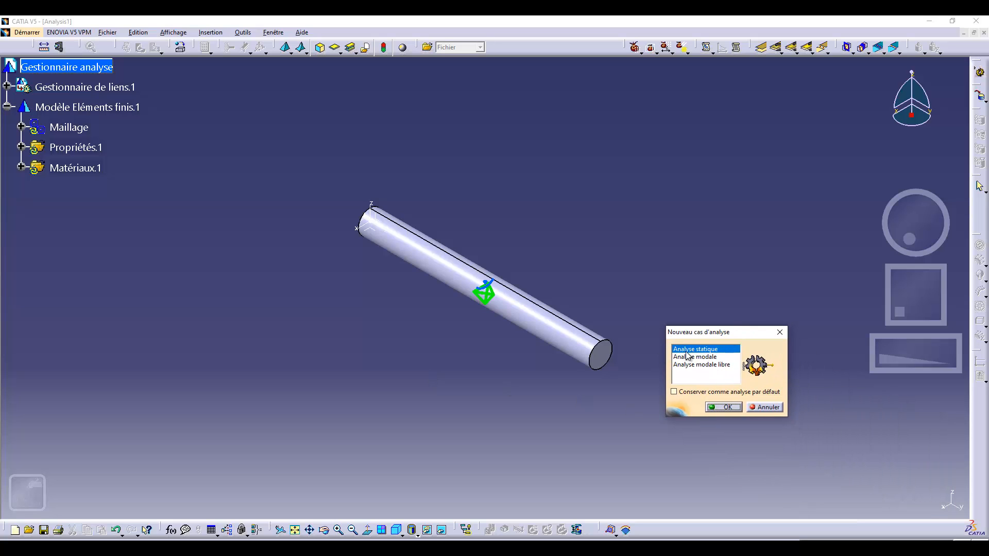
click(729, 410)
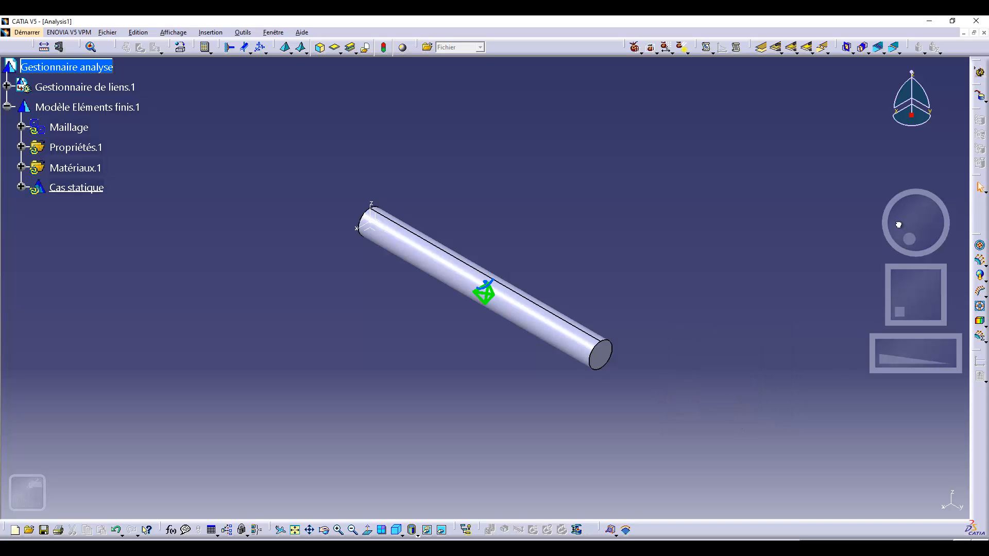
- Apply an Encastrement (clamp) restraint to the cylinder's end face farthest from the origin
drag(899, 224, 946, 231)
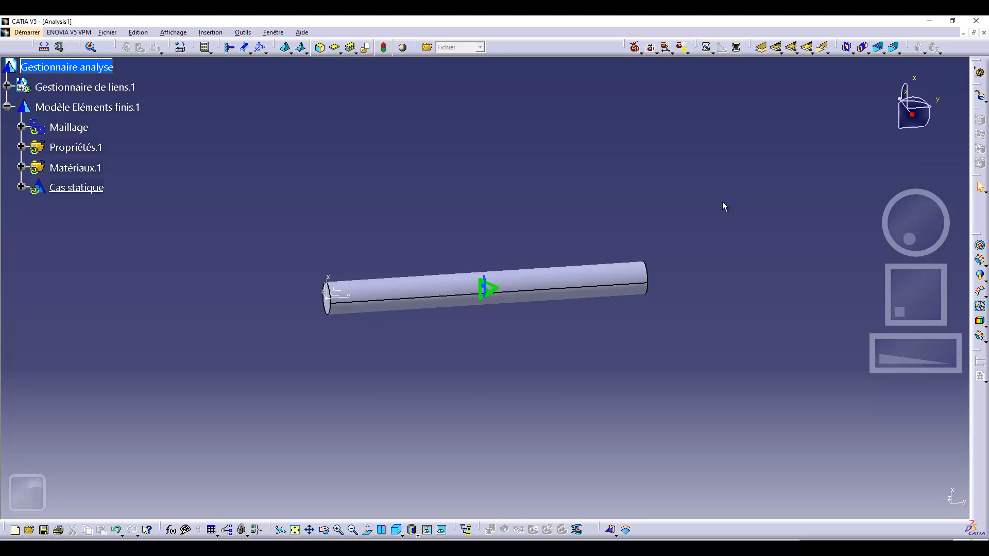
click(229, 47)
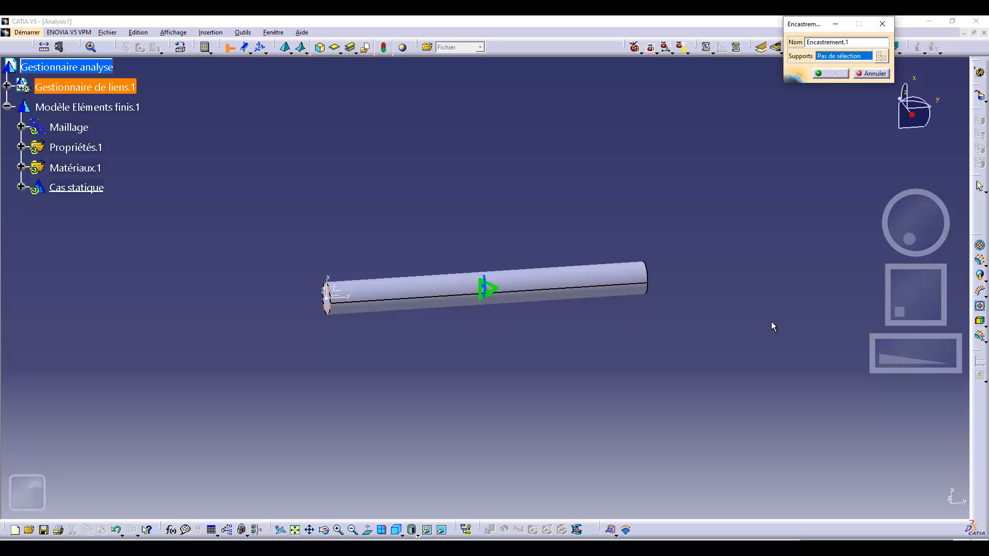
drag(905, 223, 914, 347)
click(665, 339)
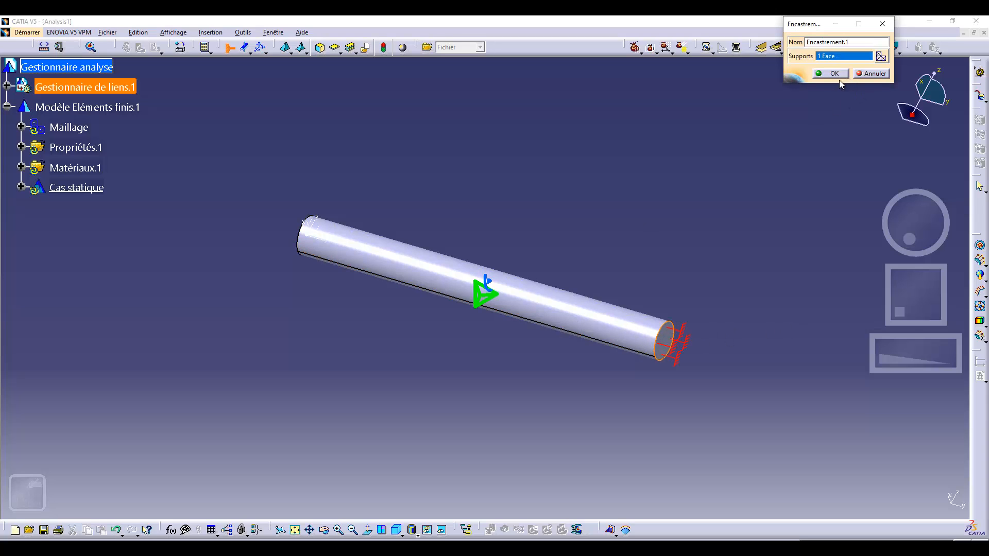
click(833, 74)
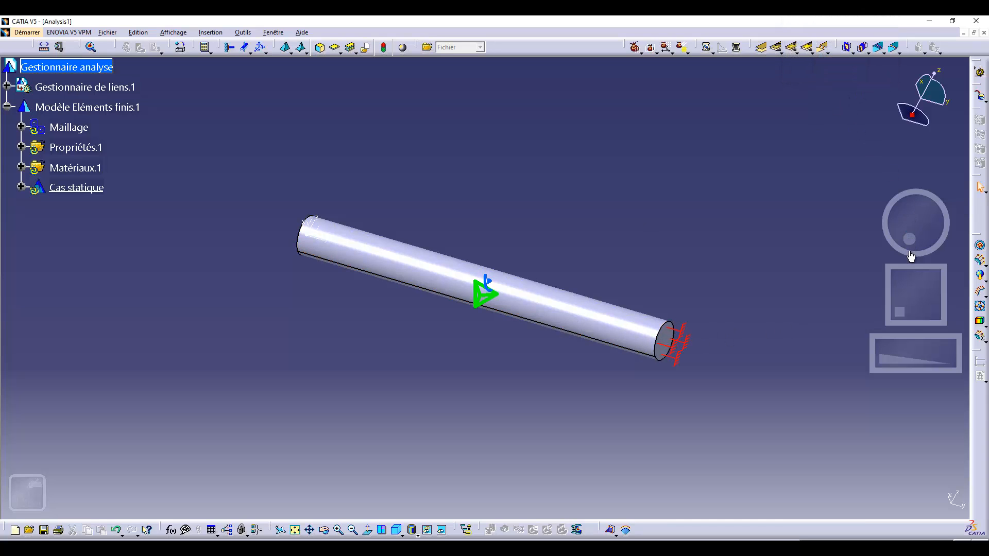
- Start a distributed force (Force distribuée) on the cylinder's free end face, opposite the clamp
drag(909, 256, 905, 288)
drag(909, 240, 906, 240)
drag(896, 349, 921, 337)
drag(916, 293, 901, 303)
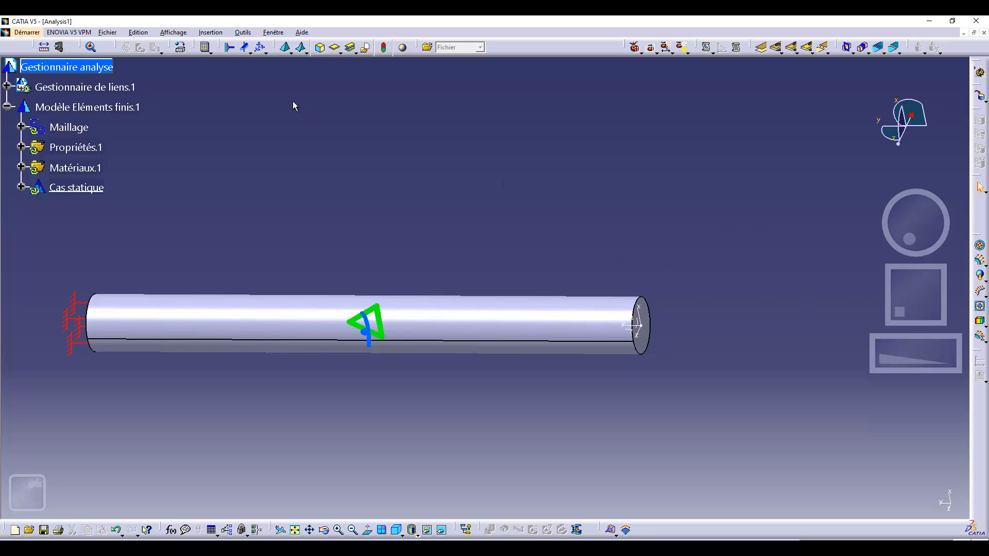
click(979, 263)
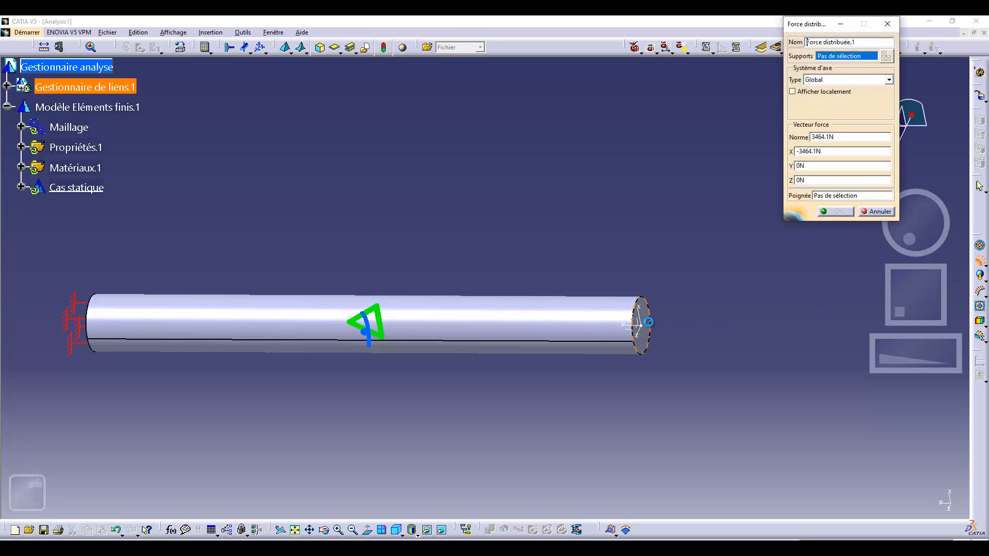
click(648, 305)
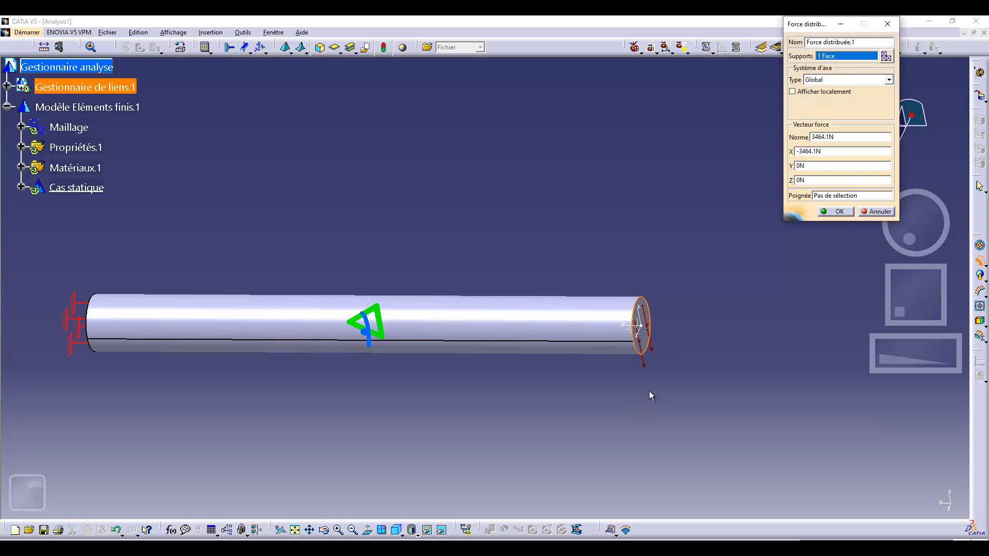
- Check the load components N, T_Y and T_Z on the Von Mises slide of the presentation, and return to CATIA
click(840, 136)
mouse_move(498, 524)
click(523, 502)
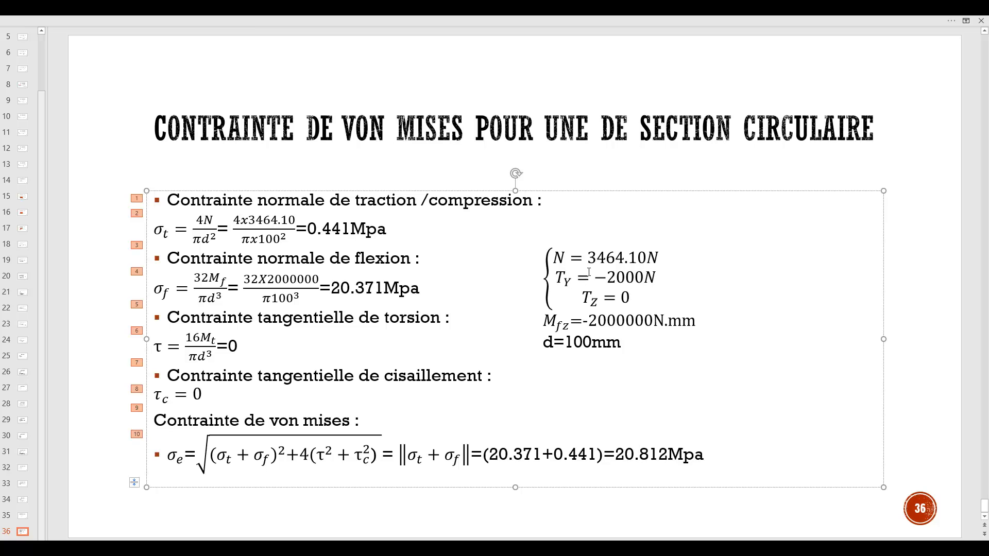
drag(555, 278, 648, 277)
click(628, 297)
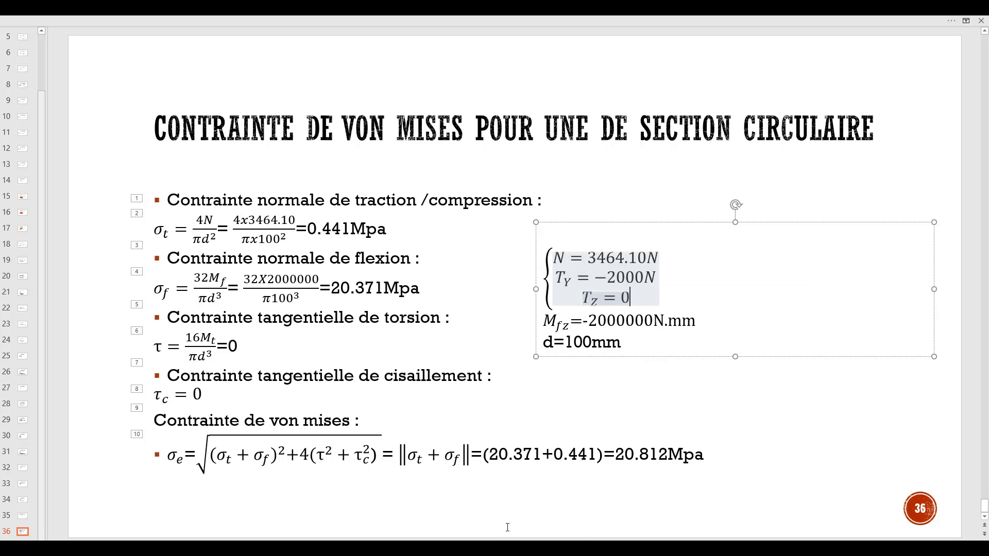
key(alt+Tab)
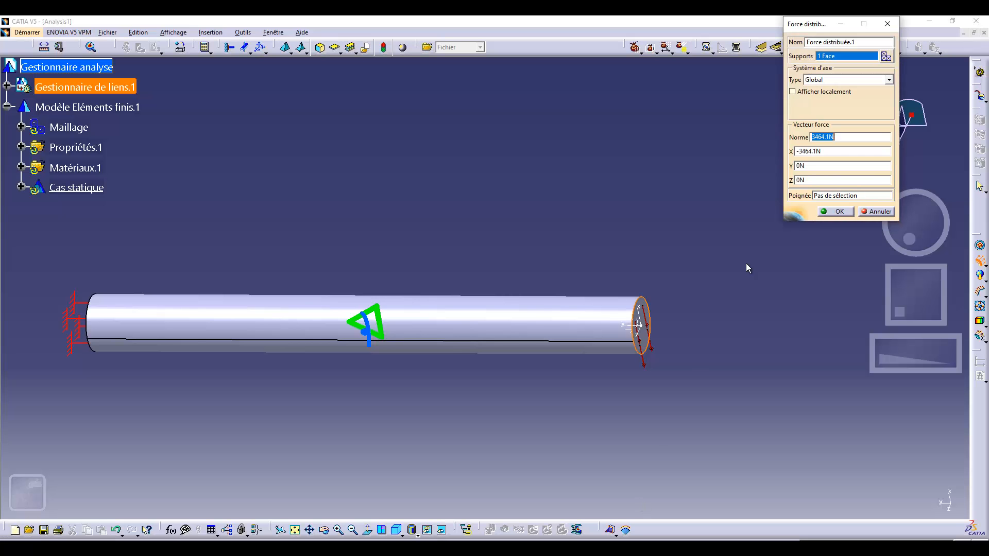
- Set the distributed force's X component to -2000 N and apply it to the free end face
double_click(823, 153)
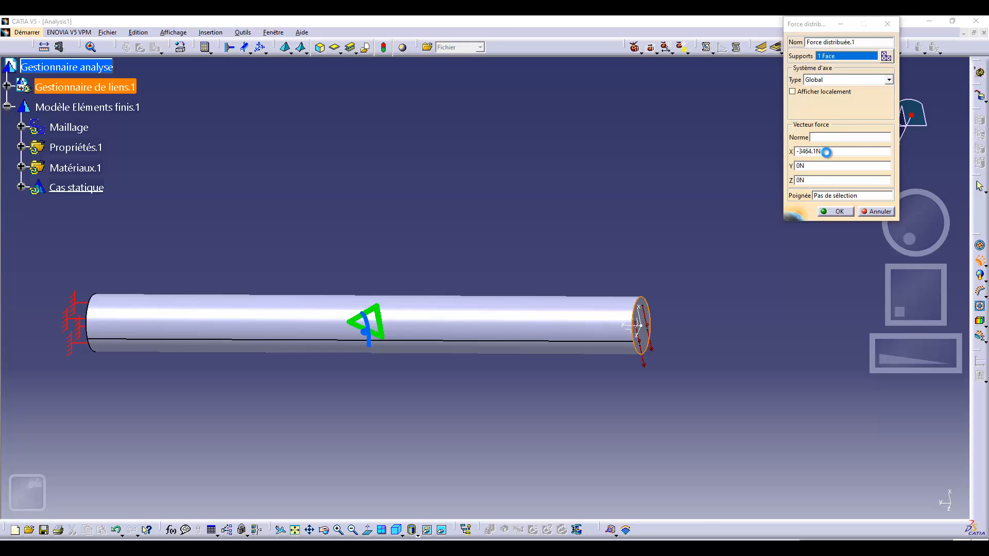
key(BackSpace)
double_click(820, 167)
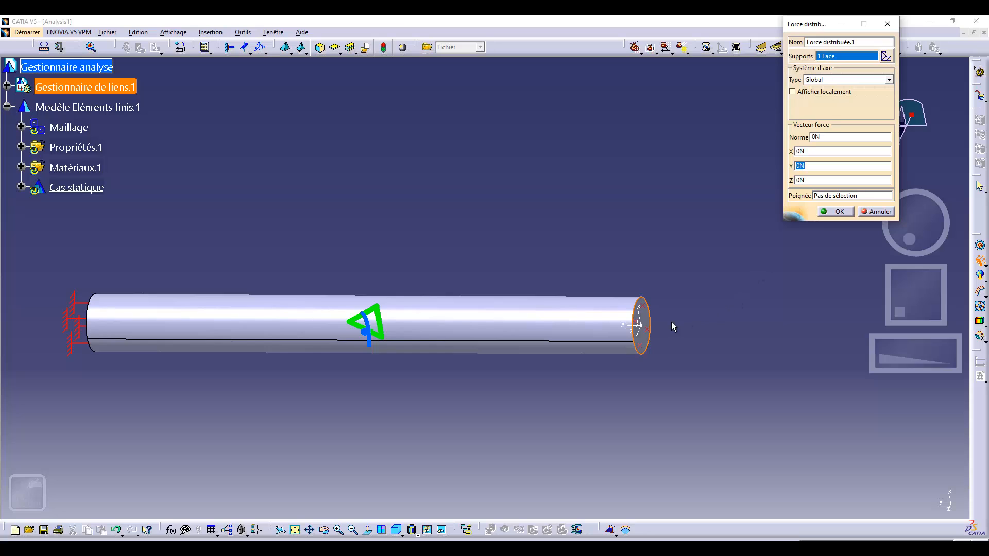
click(822, 152)
text(-2000)
key(Tab)
middle_drag(933, 240, 942, 221)
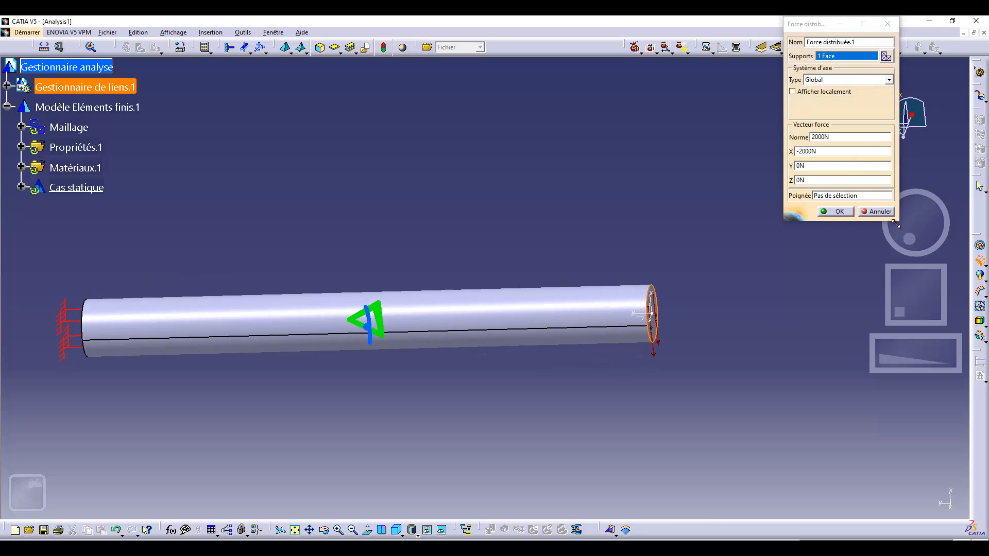
click(838, 211)
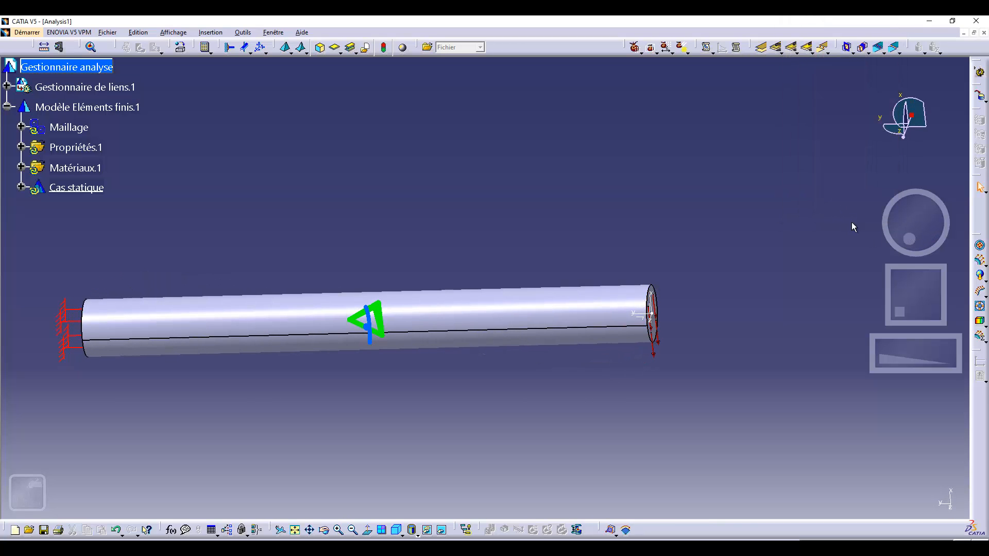
- Start a second distributed force on the circular edge of the free end and clear its X component to 0 N
click(979, 260)
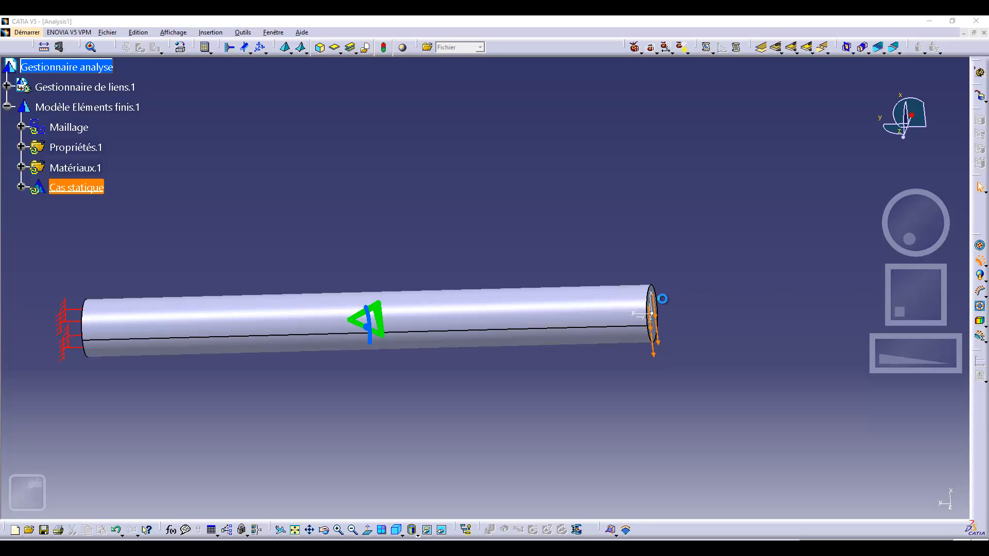
click(653, 294)
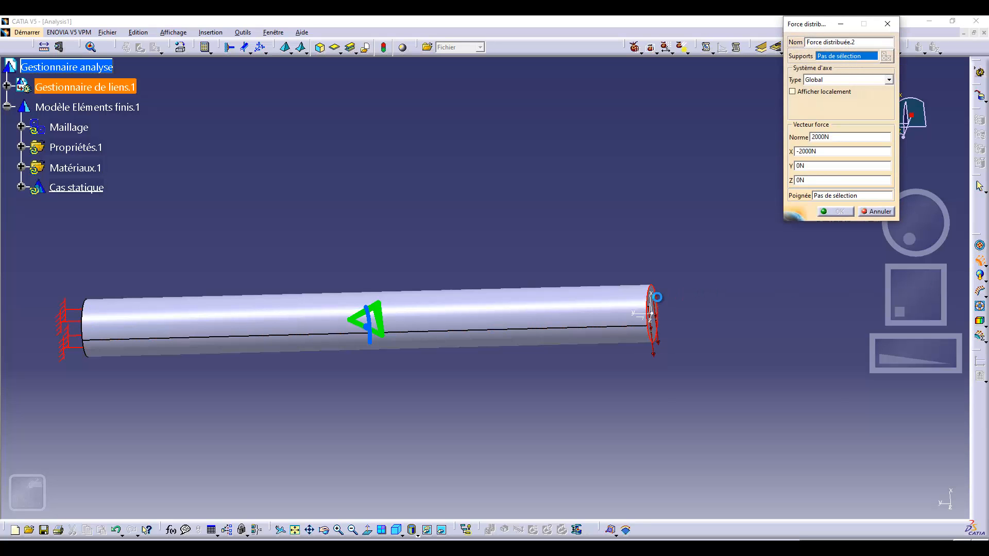
drag(827, 152, 795, 152)
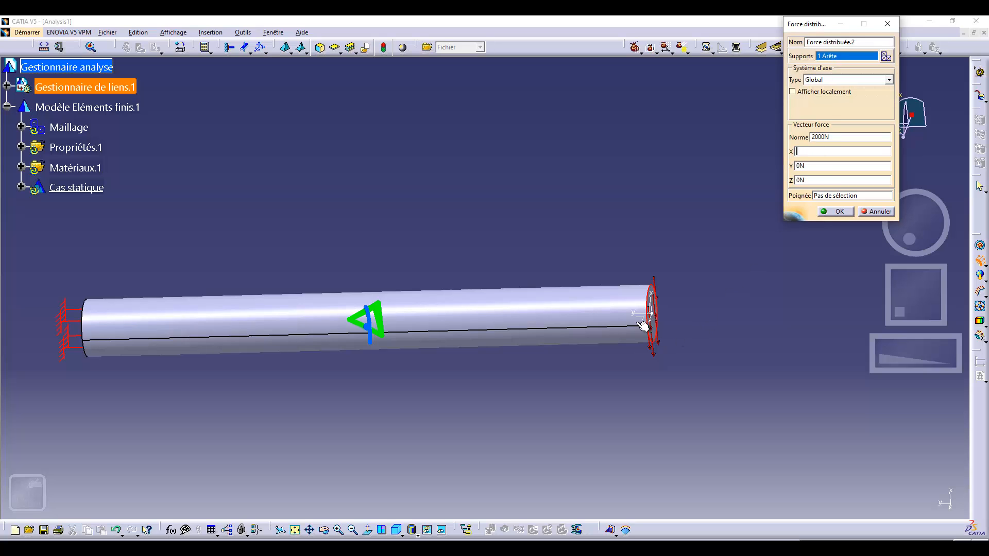
key(Tab)
- Set the second force's Y component to -3464.1 N so it pulls axially away from the clamp, and apply it
click(472, 547)
click(816, 167)
key(Return)
click(797, 166)
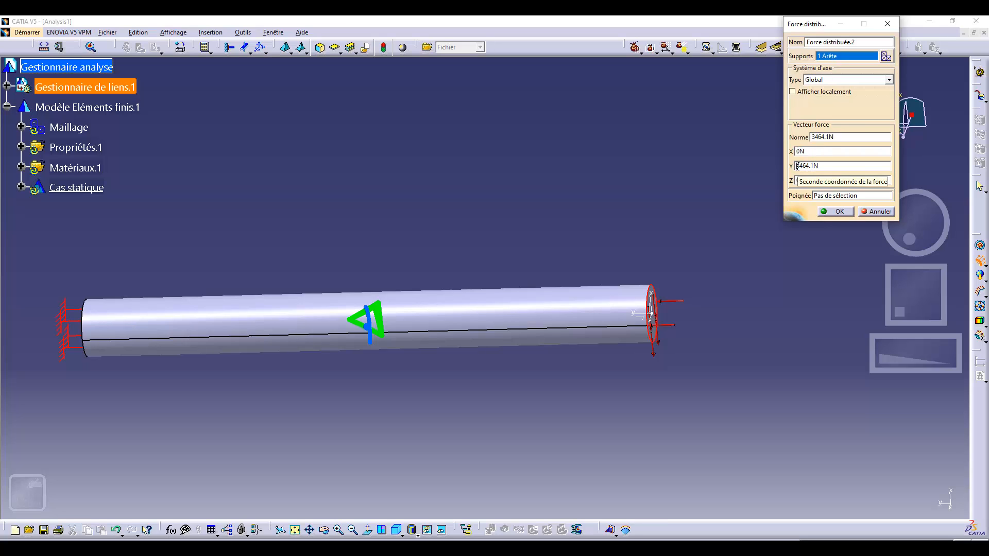
text(-)
key(Return)
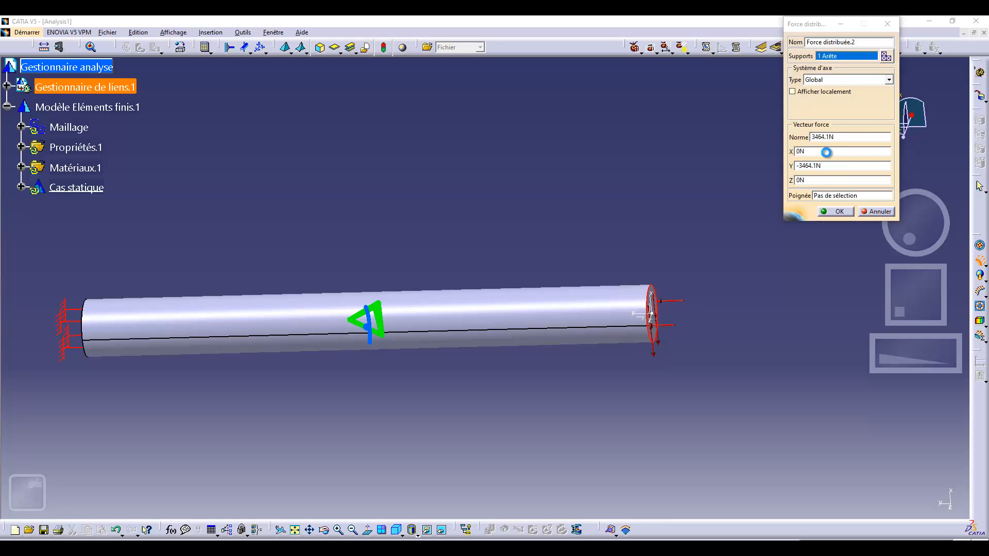
mouse_move(903, 239)
middle_down()
mouse_move(866, 246)
mouse_move(856, 261)
mouse_move(896, 245)
middle_up()
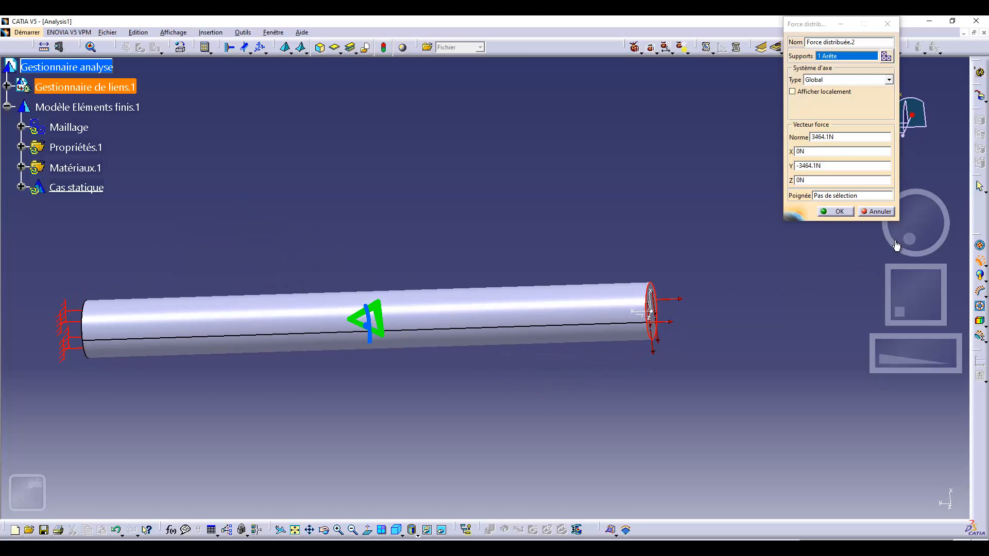
click(837, 211)
mouse_move(898, 258)
middle_down()
mouse_move(911, 243)
mouse_move(898, 240)
mouse_move(897, 257)
middle_up()
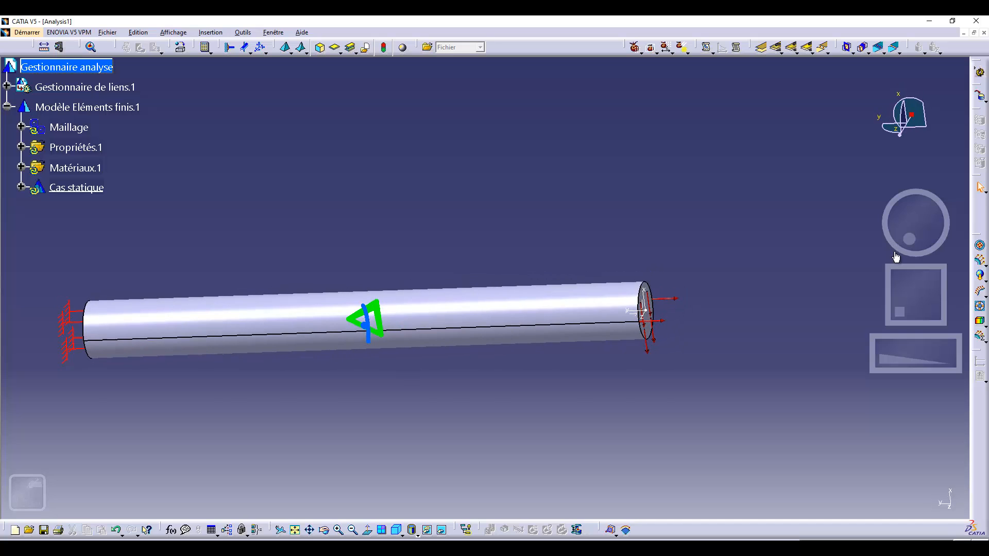
- Compute the whole analysis (Tout), accepting the resource estimate, and display the deformed mesh
click(206, 48)
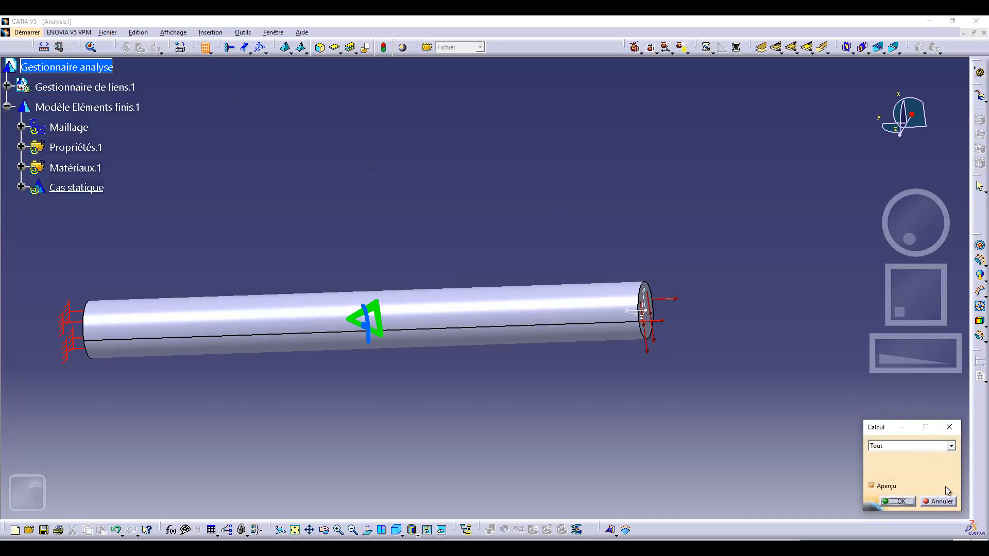
click(898, 502)
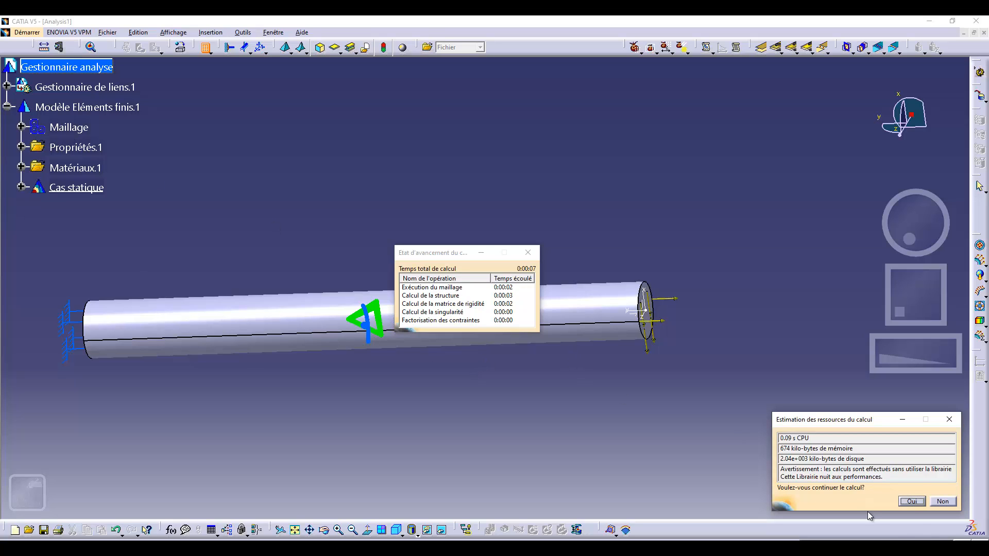
click(909, 502)
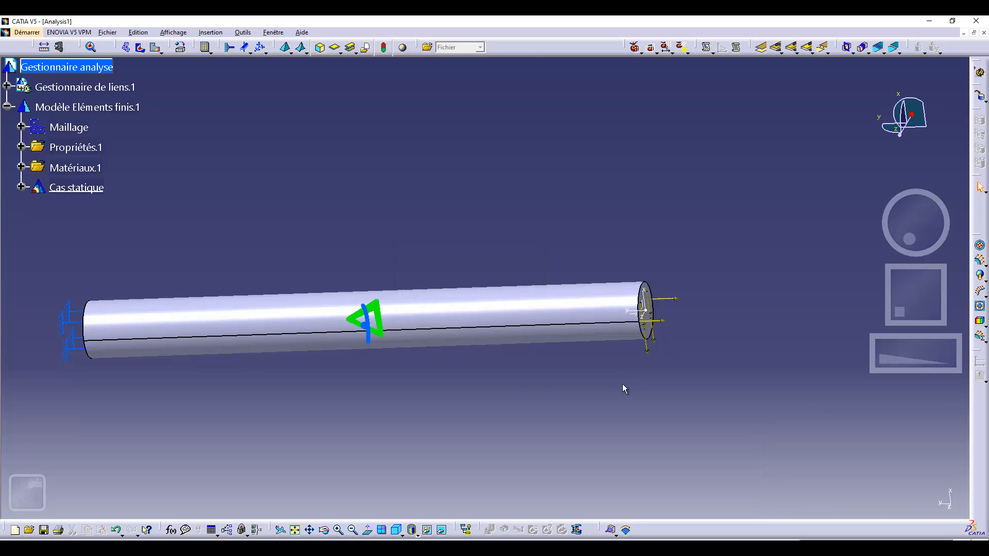
click(126, 47)
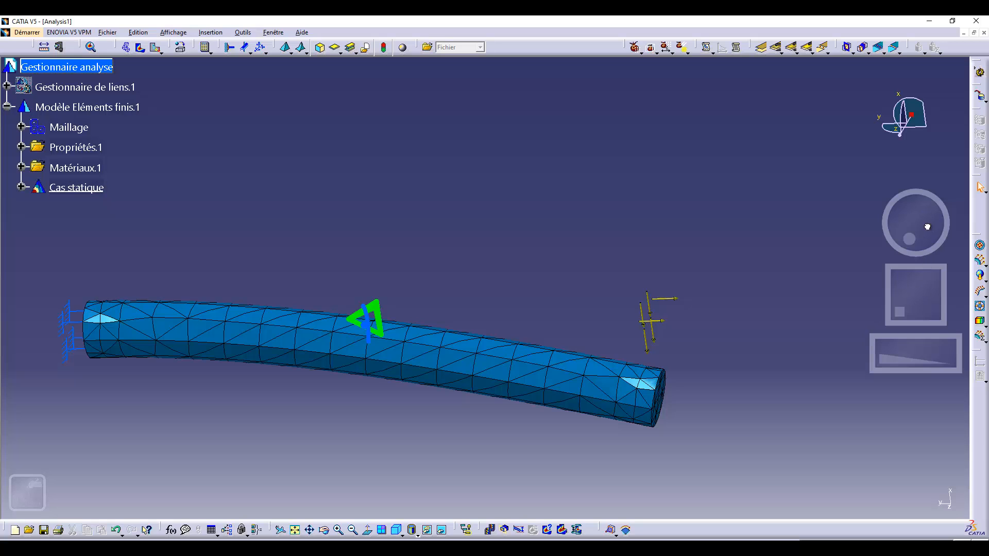
drag(927, 225, 916, 284)
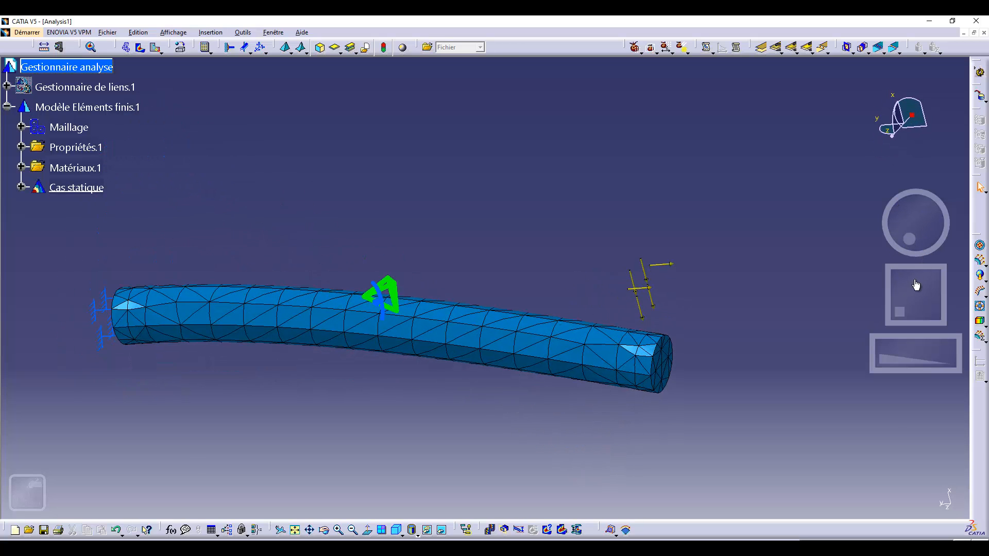
- Display the Von Mises stress on the cylinder, followed by the nodal displacement (Translation aux noeuds) as vectors
click(140, 48)
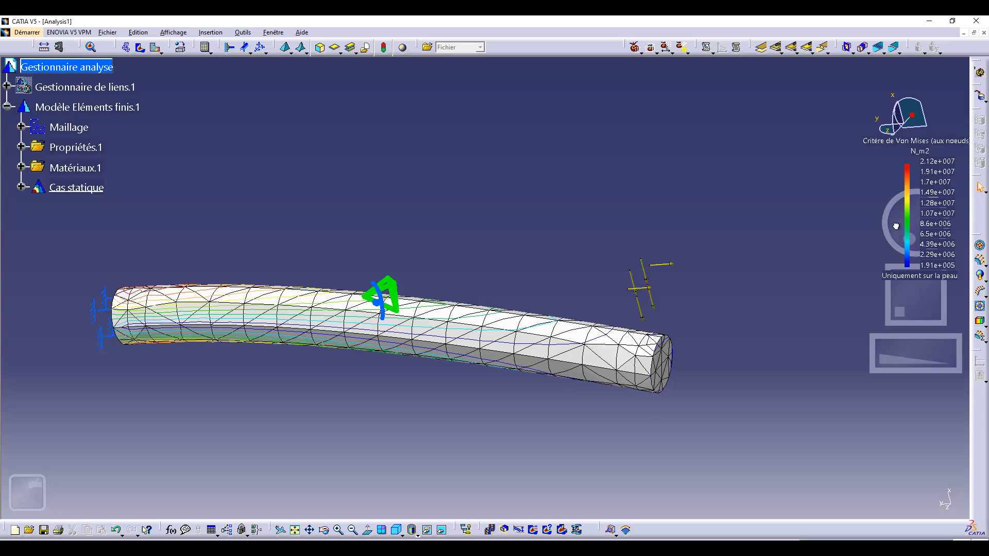
mouse_move(905, 234)
middle_down()
mouse_move(850, 280)
mouse_move(886, 230)
middle_up()
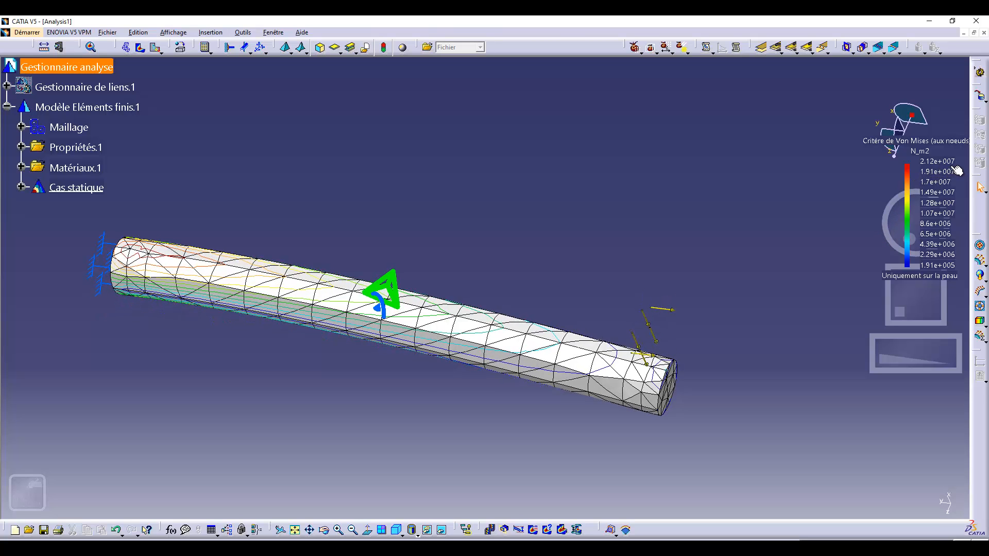
mouse_move(906, 221)
middle_down()
mouse_move(910, 229)
mouse_move(910, 220)
middle_up()
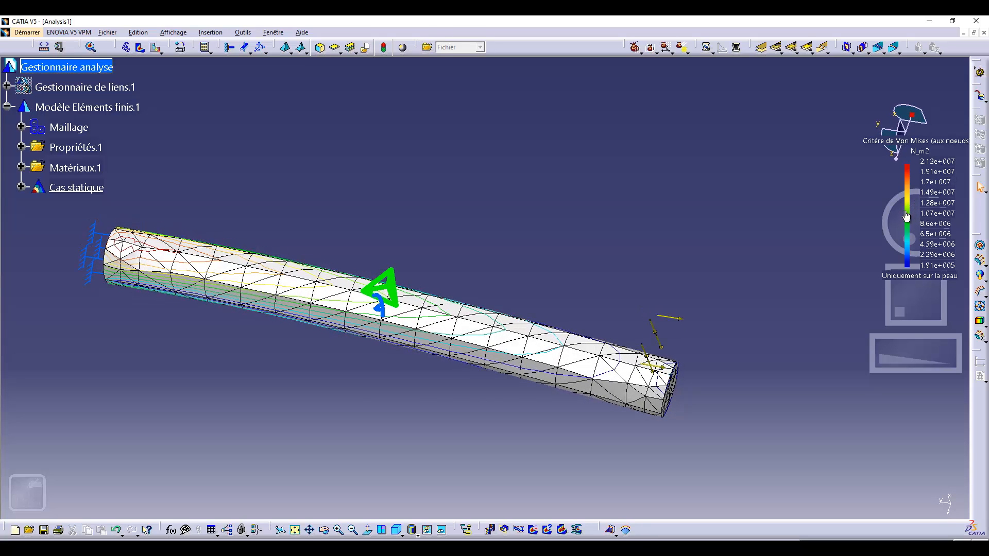
drag(905, 213, 891, 240)
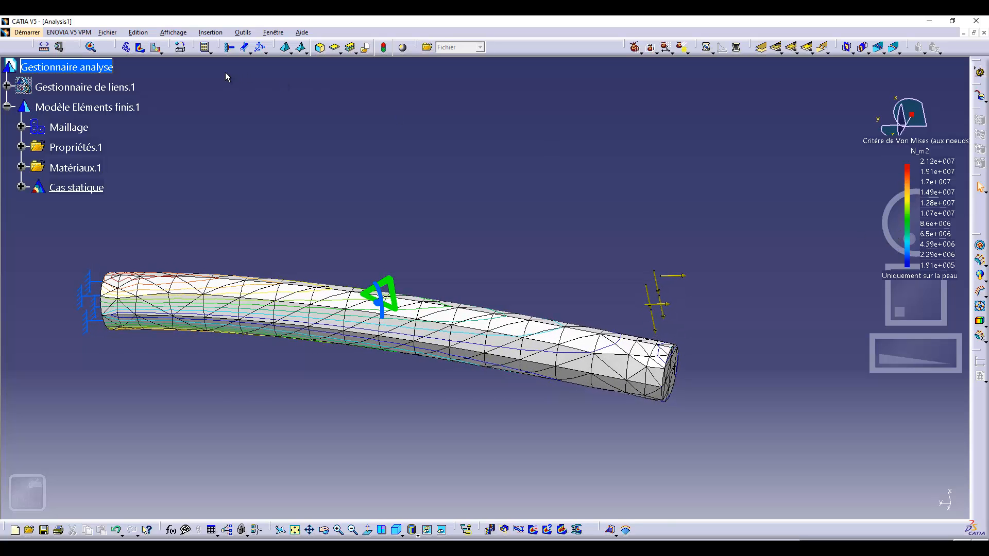
click(159, 51)
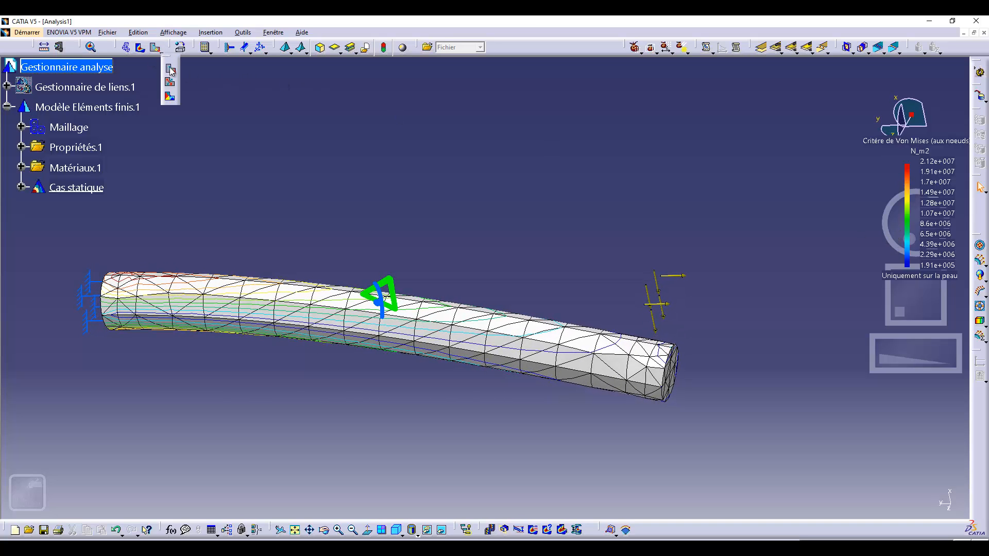
click(170, 70)
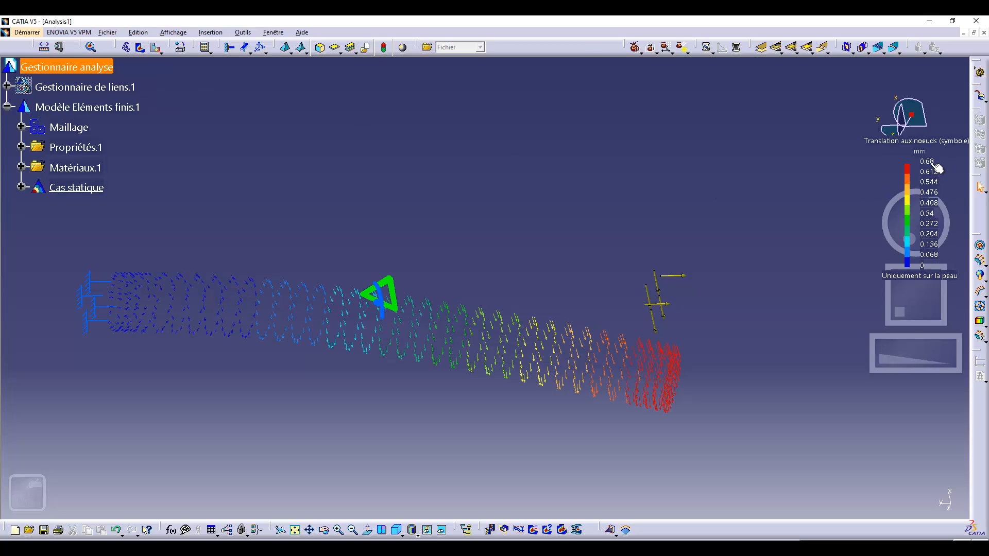
- Switch to the PowerPoint presentation and look up the hand-calculated Von Mises stress on slide 36 and Castigliano displacement on slide 34
click(494, 547)
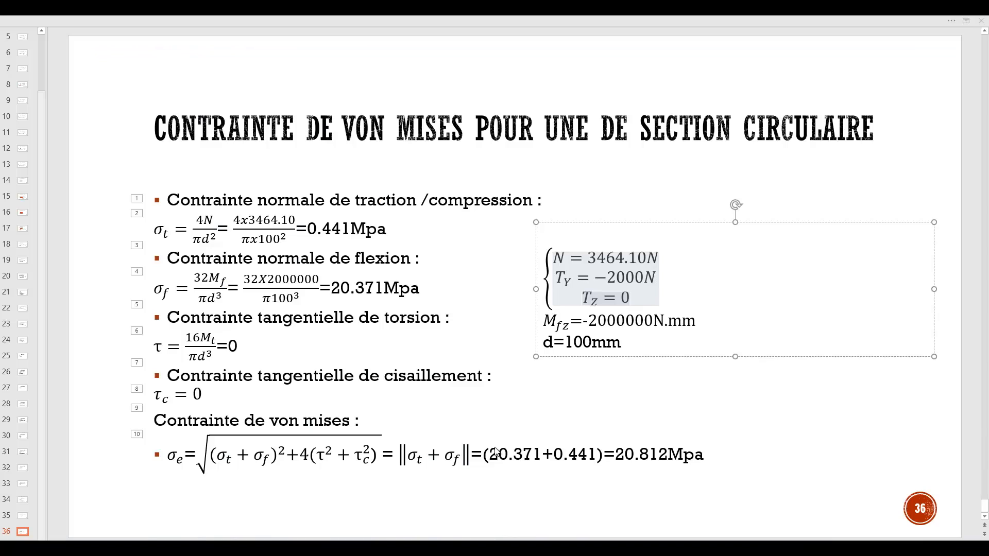
click(439, 317)
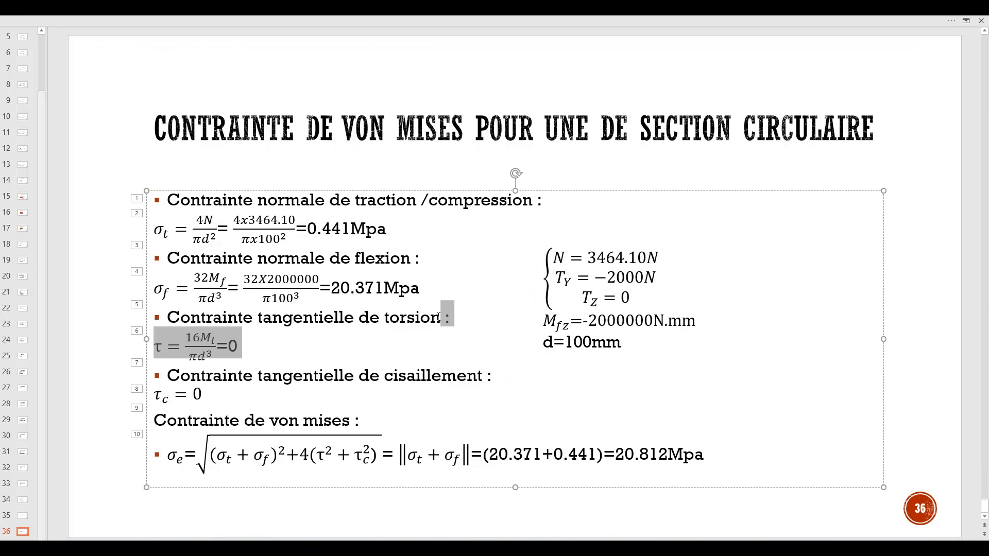
scroll(437, 318, up, 1)
scroll(429, 310, up, 1)
scroll(545, 419, up, 1)
scroll(391, 402, up, 2)
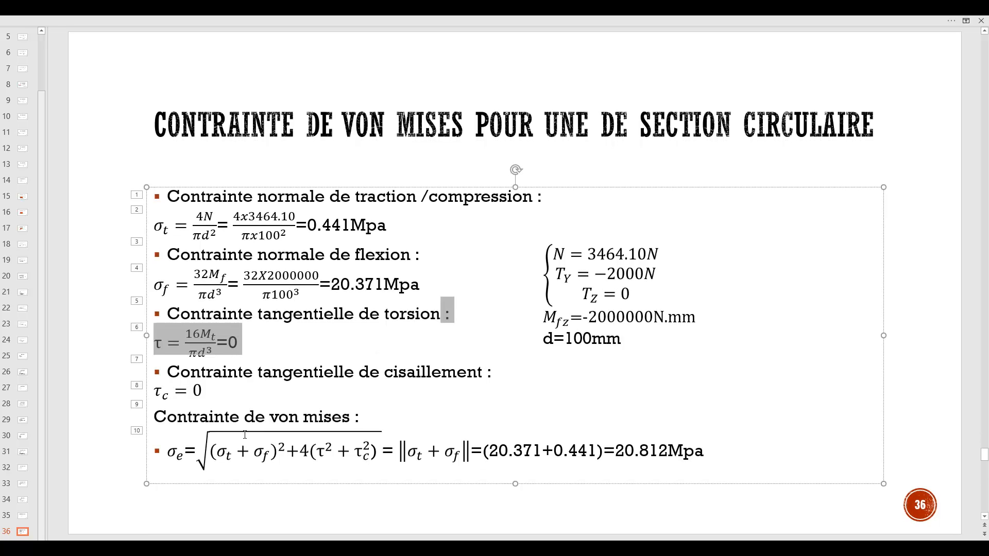
scroll(328, 397, up, 4)
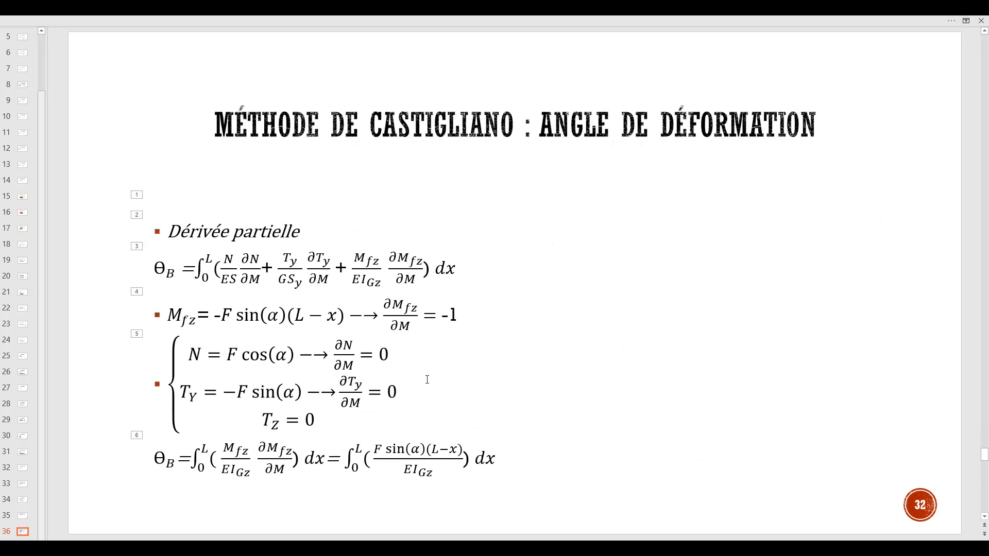
scroll(428, 379, up, 1)
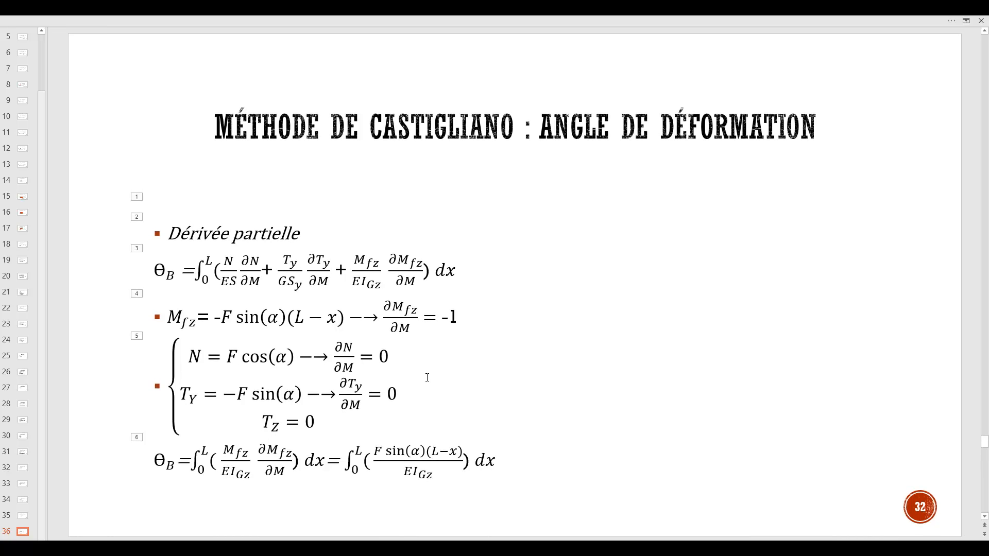
scroll(428, 377, up, 1)
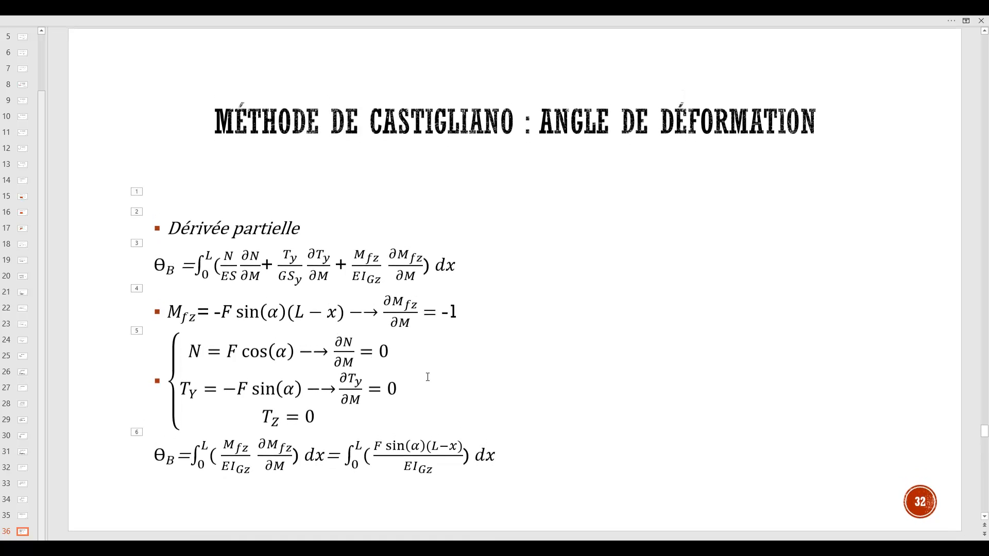
click(21, 518)
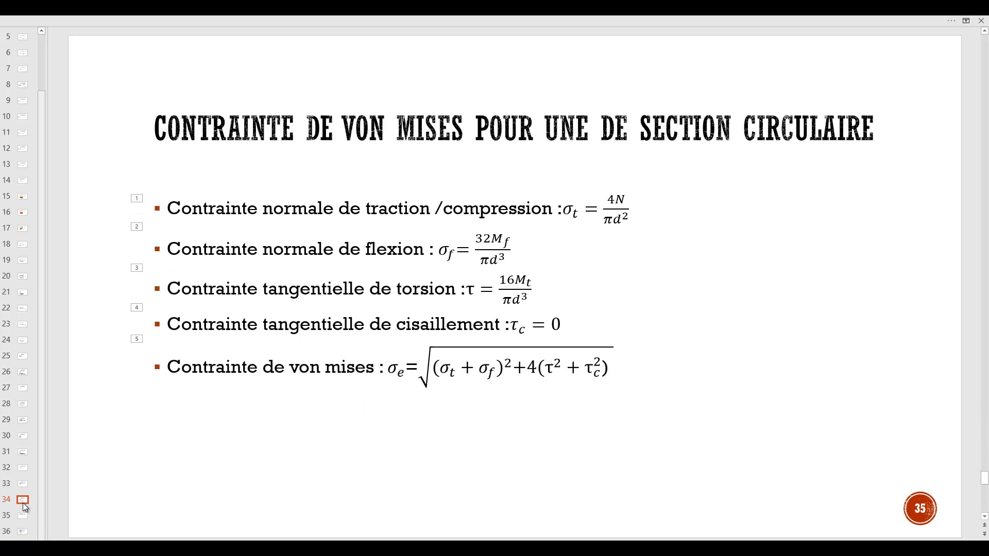
click(22, 503)
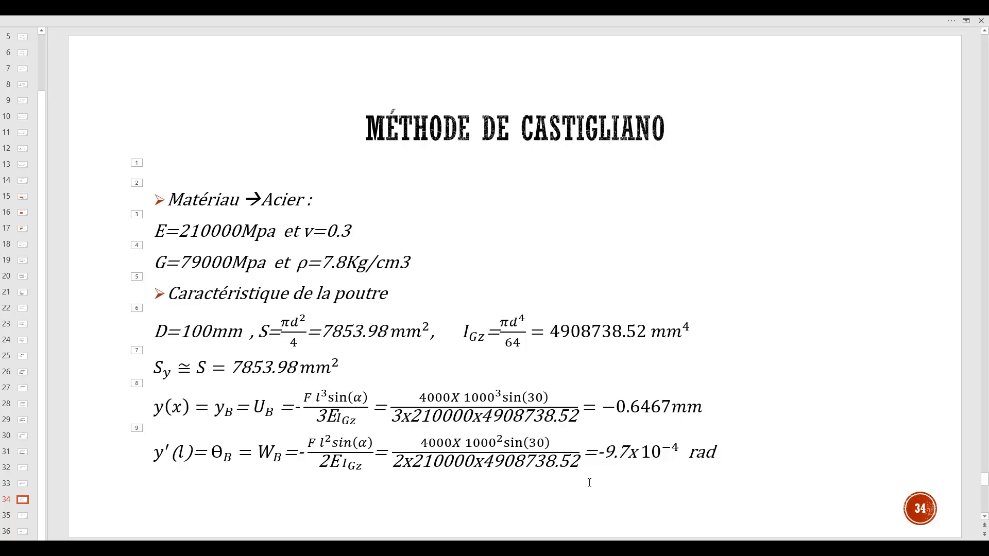
- Switch back to CATIA and set the element size (Taille) of the Octree3D mesh on Part1 to 20 mm
key(alt+Tab)
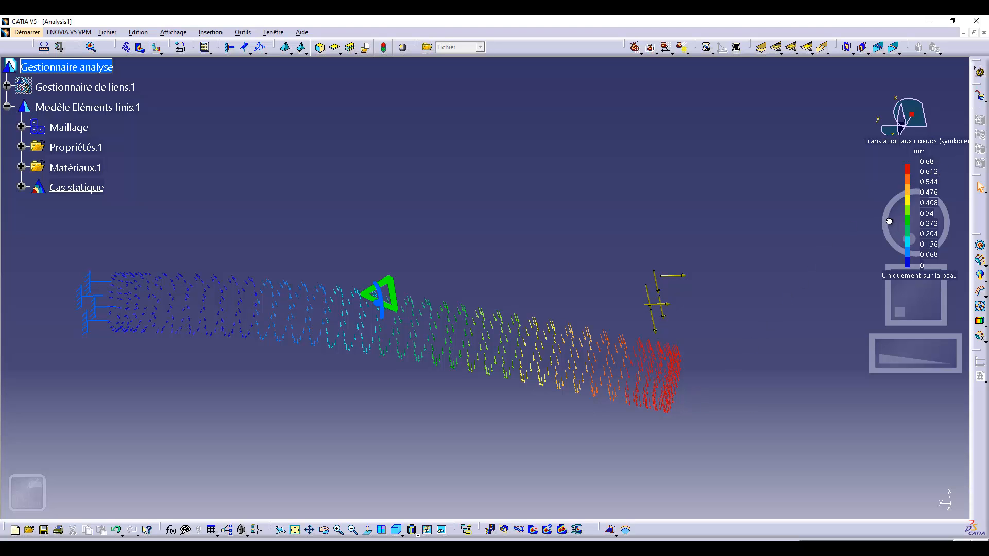
mouse_move(890, 221)
mouse_down()
mouse_move(852, 210)
mouse_move(892, 200)
mouse_move(900, 225)
mouse_move(891, 238)
mouse_up()
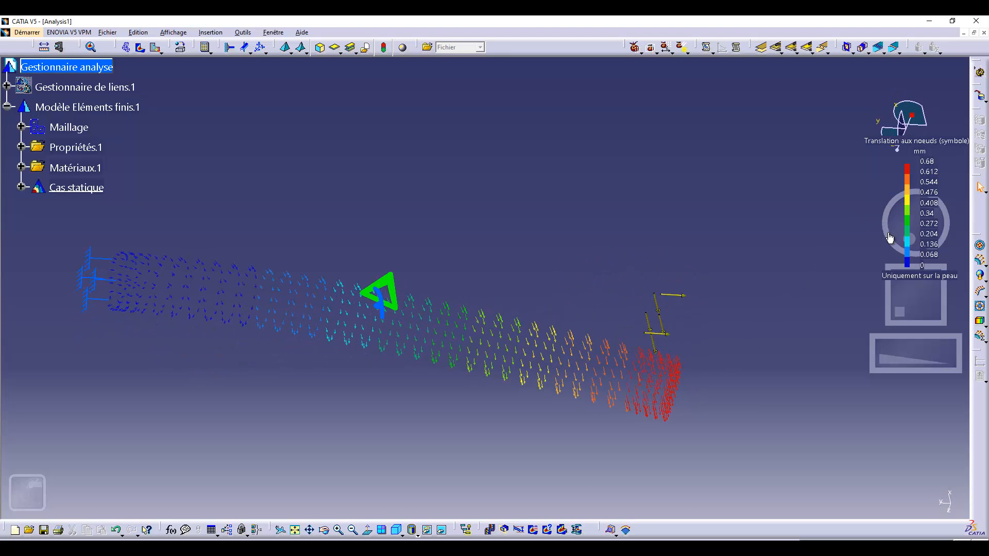
double_click(76, 129)
double_click(91, 143)
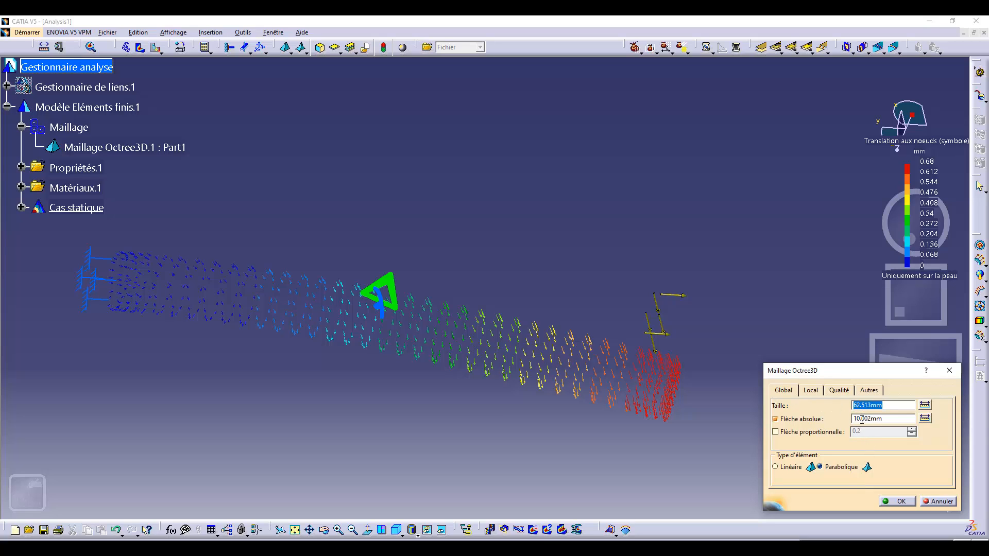
text(20mm)
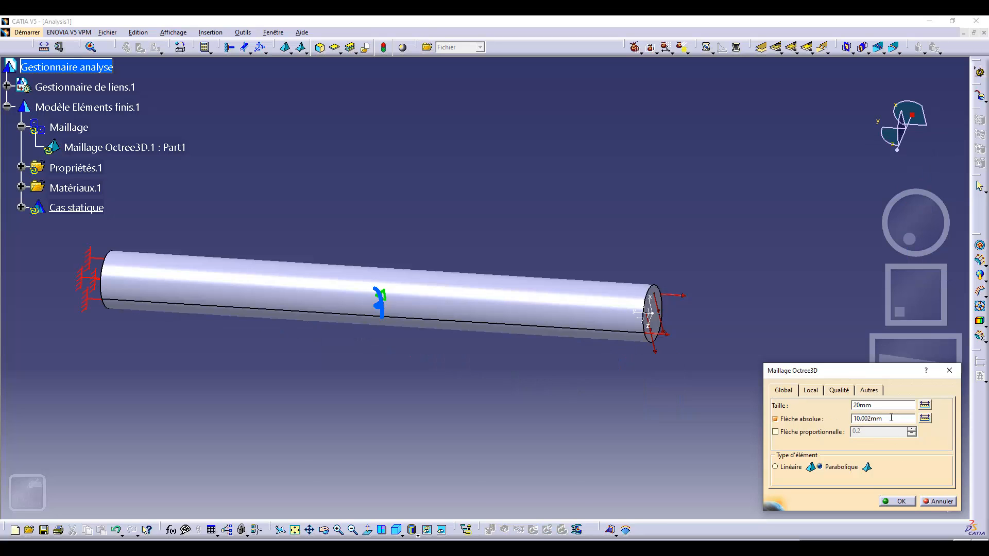
click(895, 502)
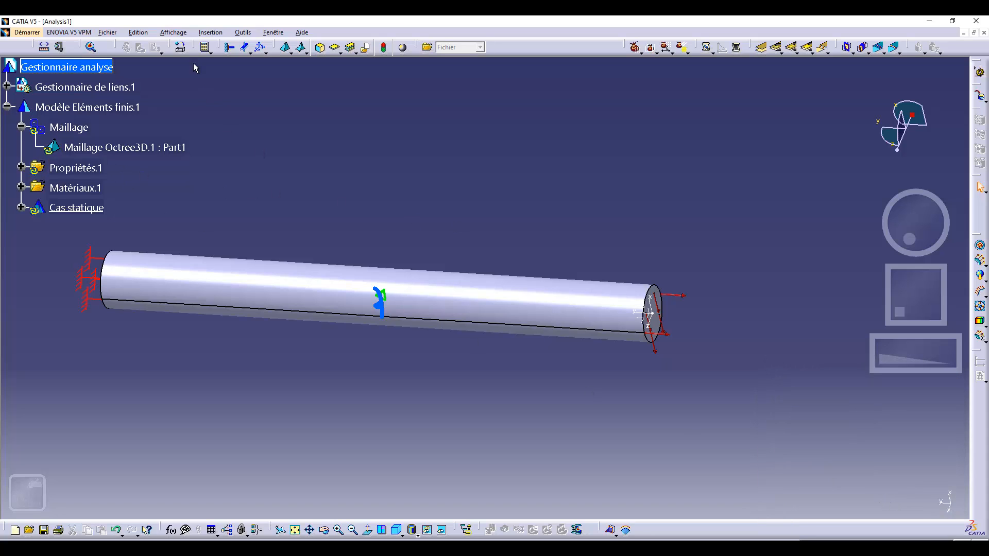
- Recompute the whole analysis (Tout), accepting the resource estimate, and display the Von Mises stress on the 20 mm mesh
click(206, 47)
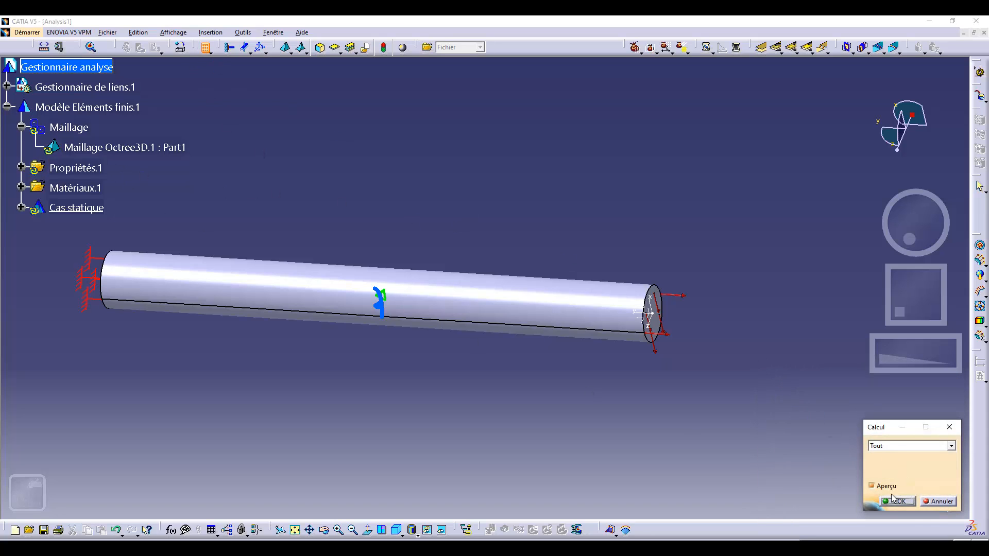
click(895, 501)
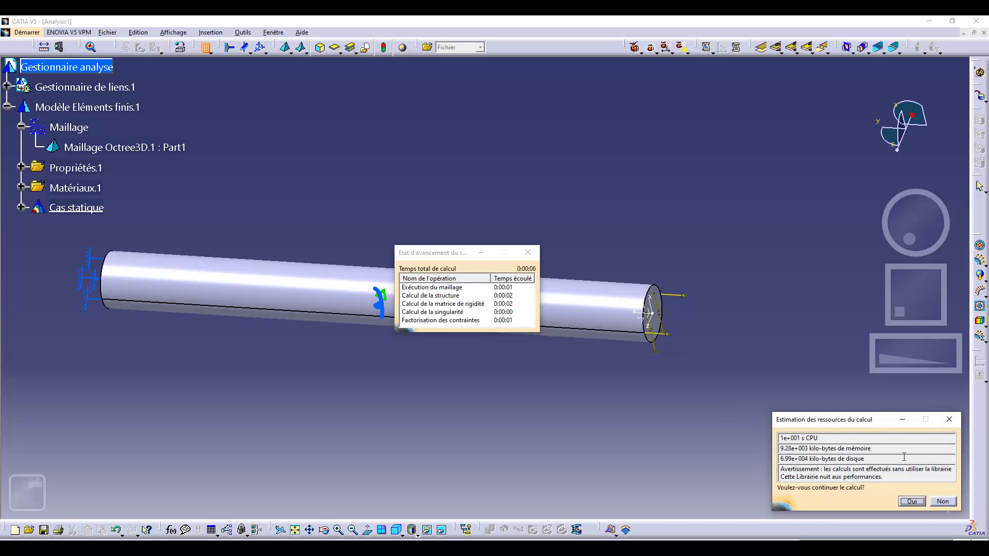
click(916, 504)
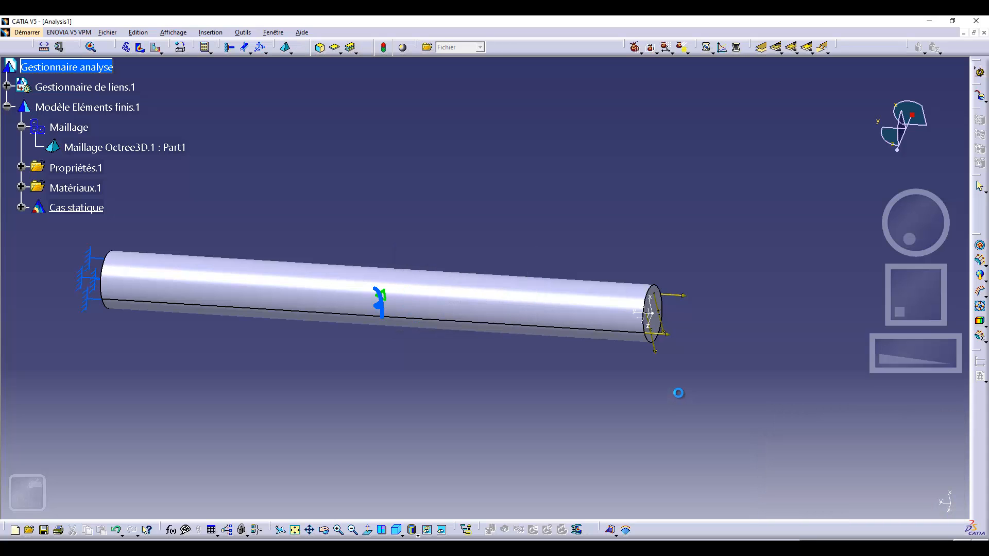
click(142, 48)
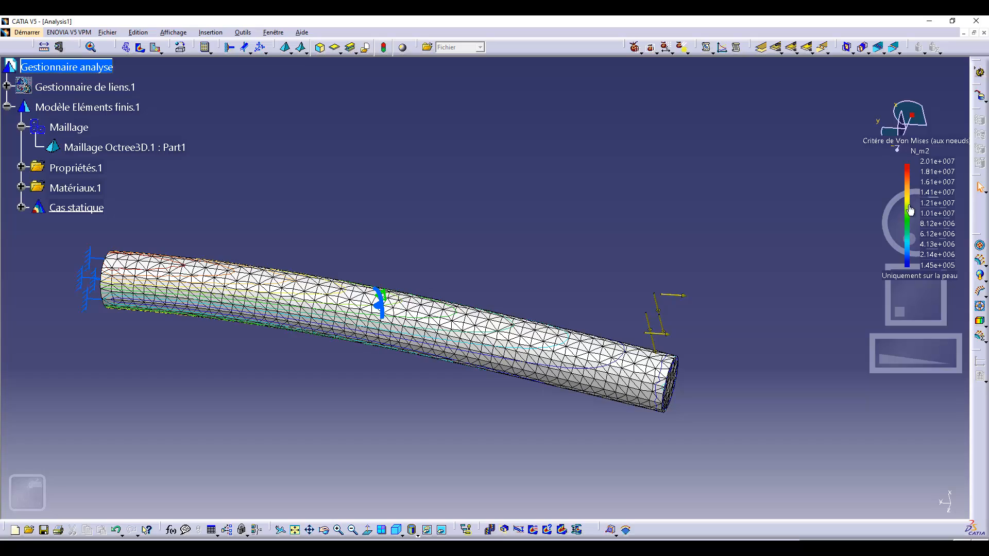
middle_drag(894, 233, 895, 229)
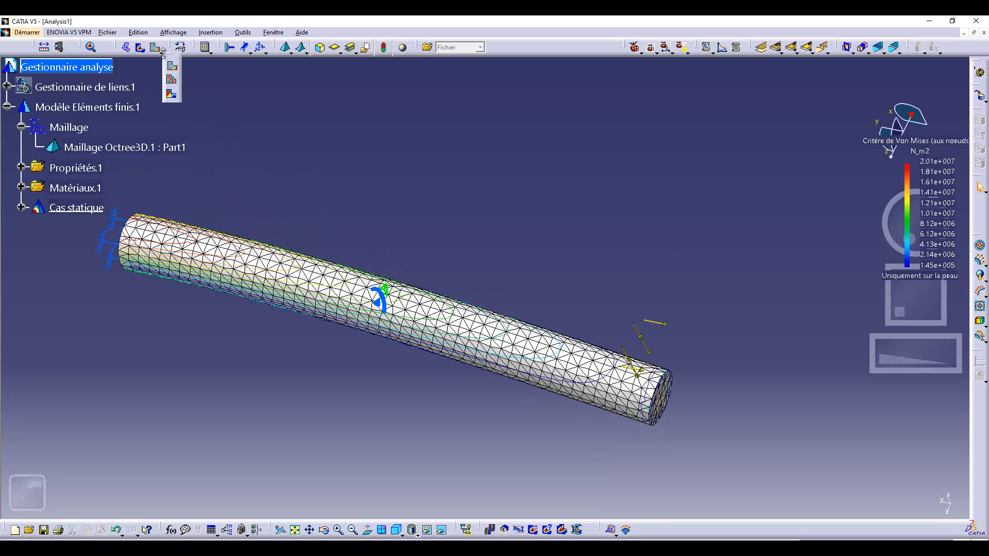
- Display the nodal displacement (Translation aux noeuds) as vectors for the 20 mm mesh, followed by the Von Mises stress again
click(161, 52)
click(171, 68)
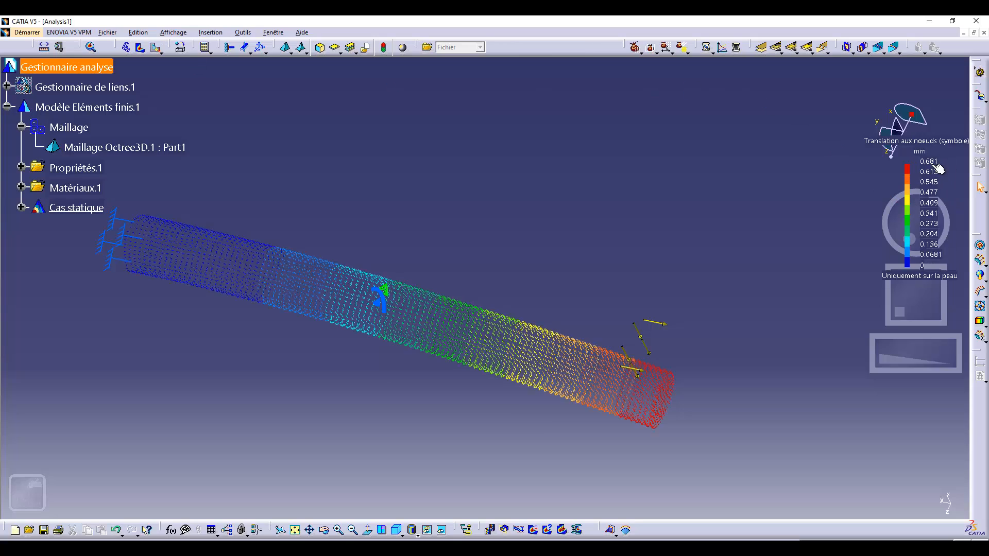
middle_drag(891, 221, 887, 184)
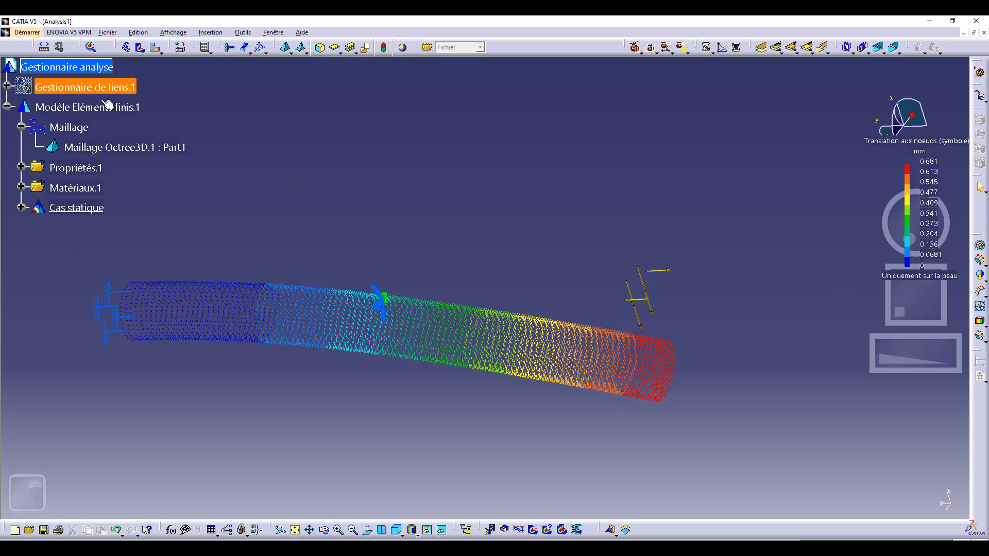
click(141, 49)
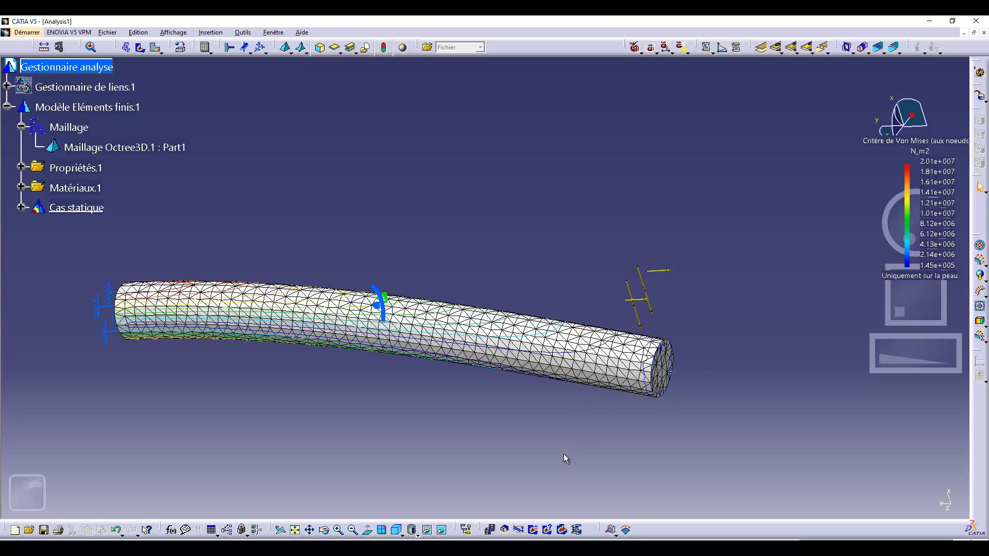
- Switch to the PowerPoint presentation and review the Castigliano displacement and Von Mises stress calculations on slides 34 to 36
click(508, 547)
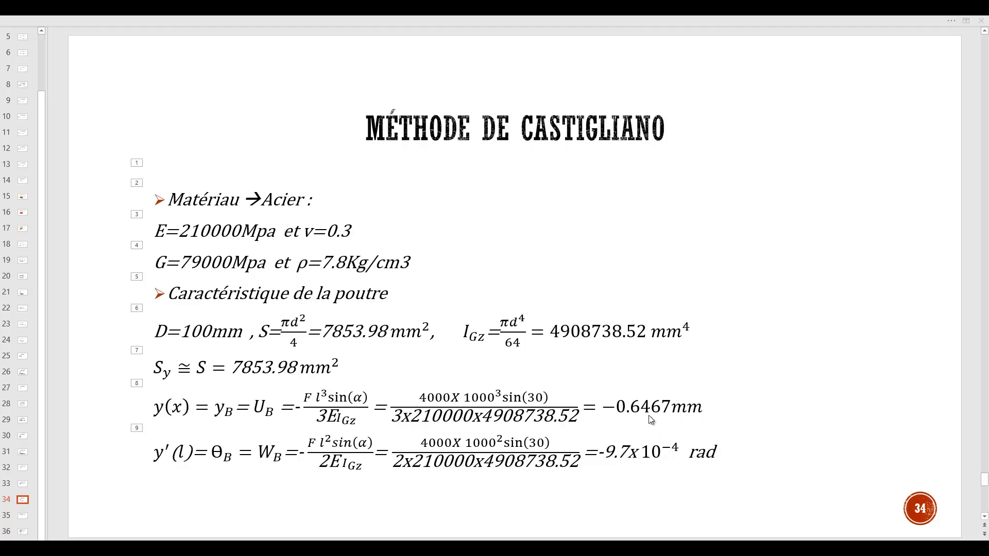
scroll(109, 539, down, 3)
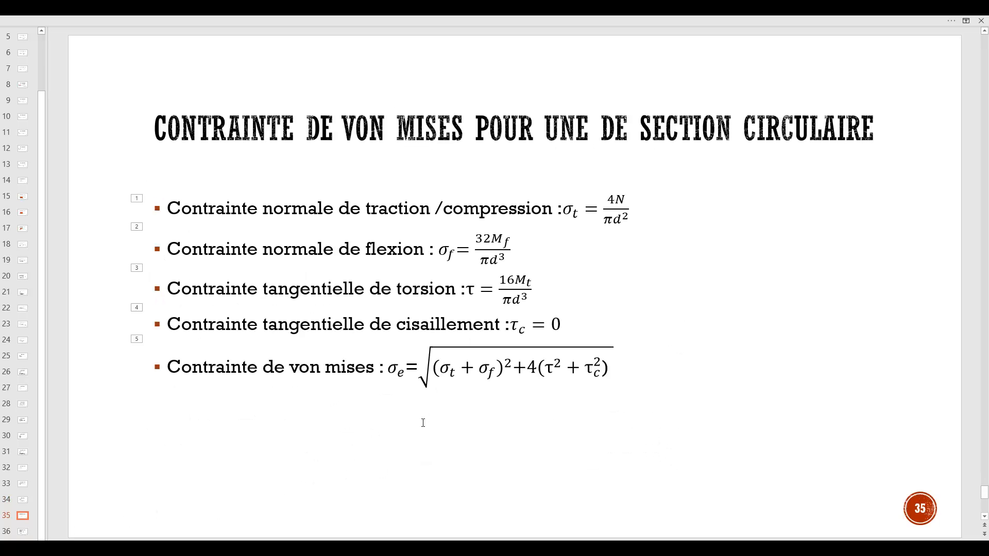
scroll(423, 423, down, 3)
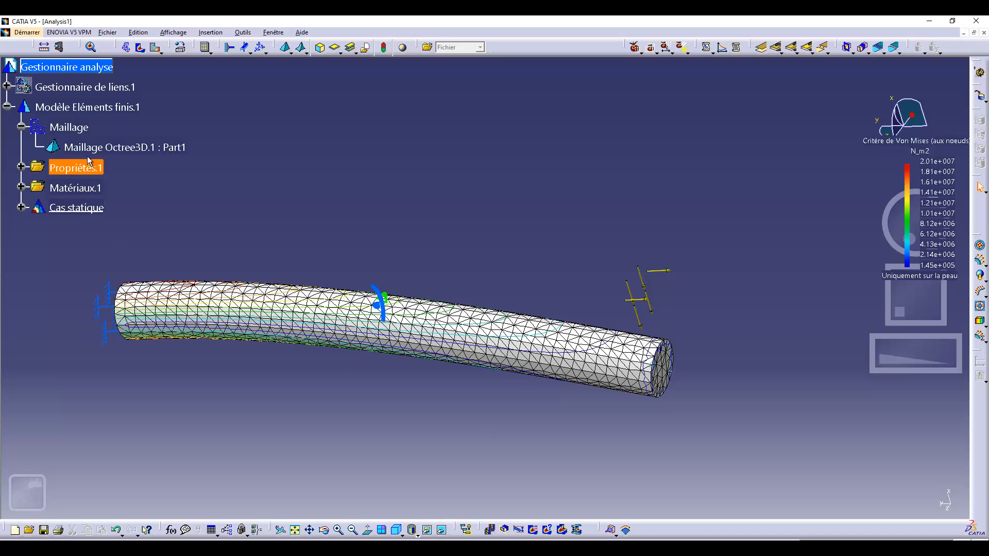
- Back in CATIA, set the absolute sag (Flèche absolue) of the Octree3D mesh to 5 mm
click(93, 148)
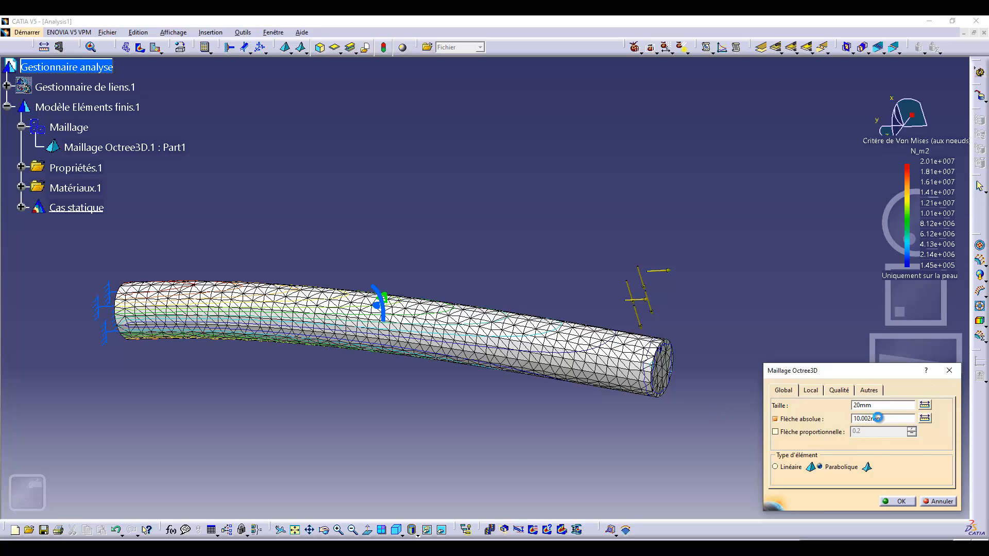
drag(885, 418, 844, 419)
text(5)
click(874, 404)
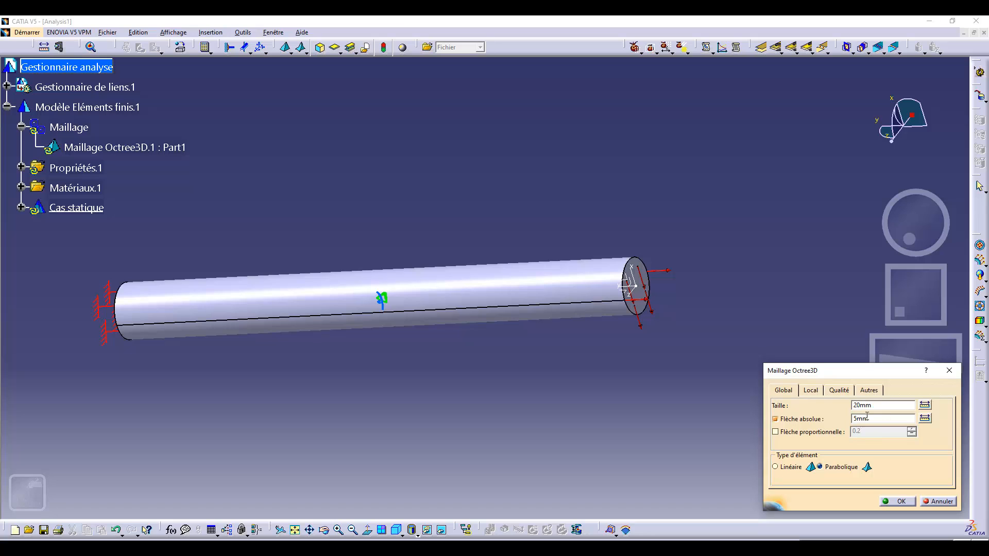
click(898, 502)
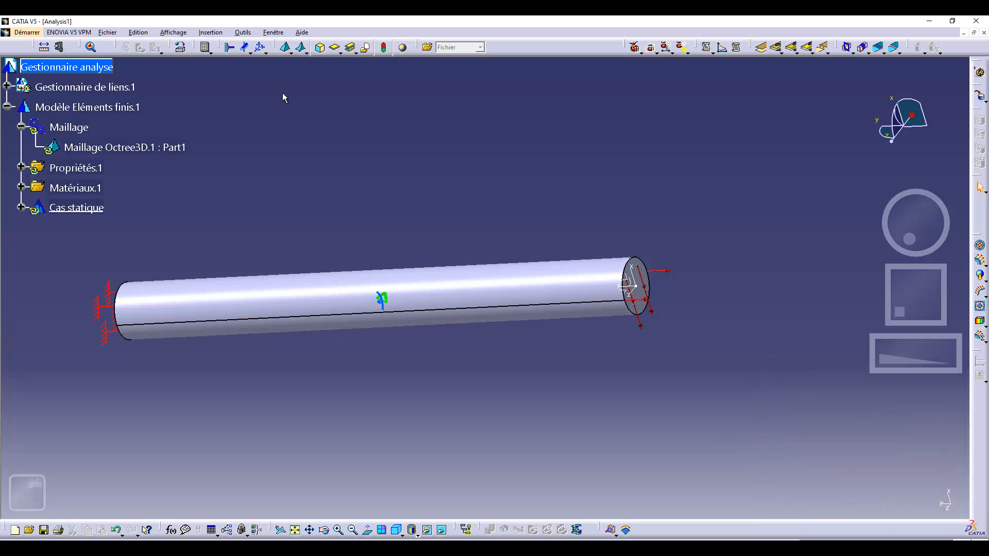
- Compute the complete analysis (Tout) with the 5 mm sag, accepting the resource estimate, and display the Von Mises stress
click(206, 46)
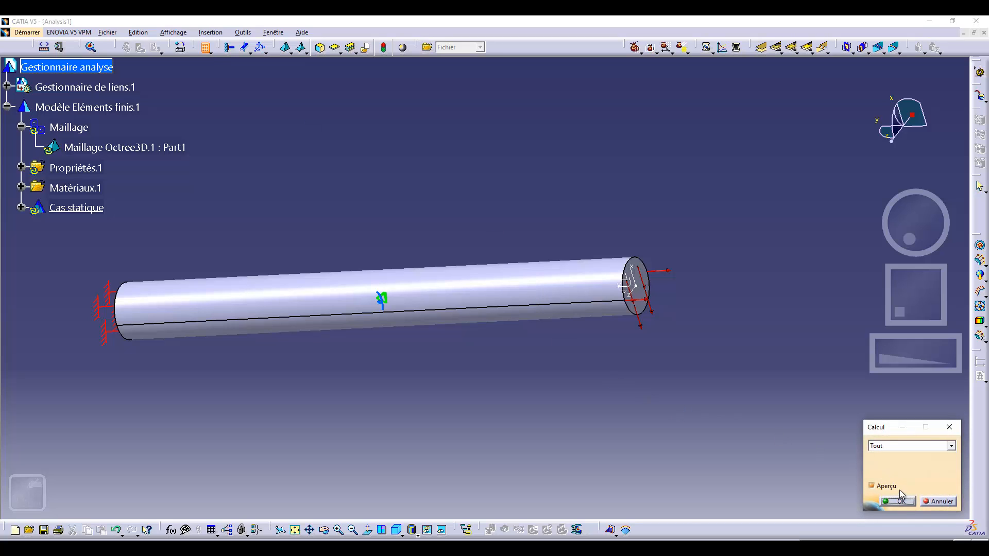
click(899, 501)
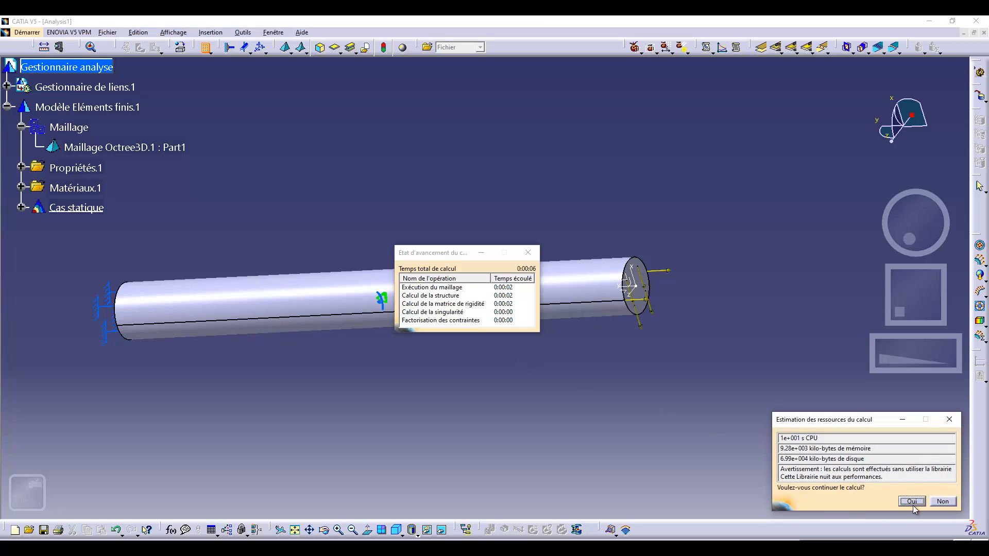
click(912, 502)
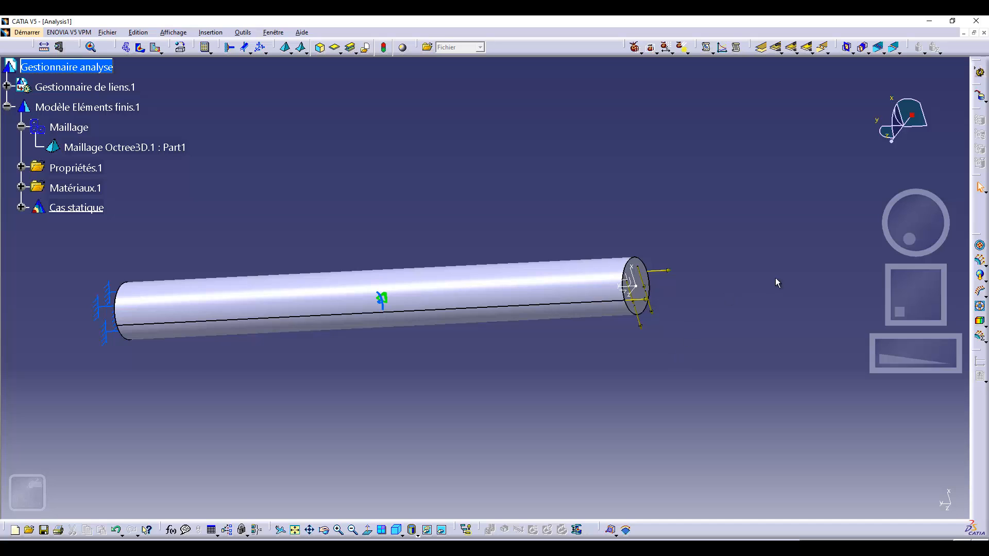
drag(913, 227, 927, 243)
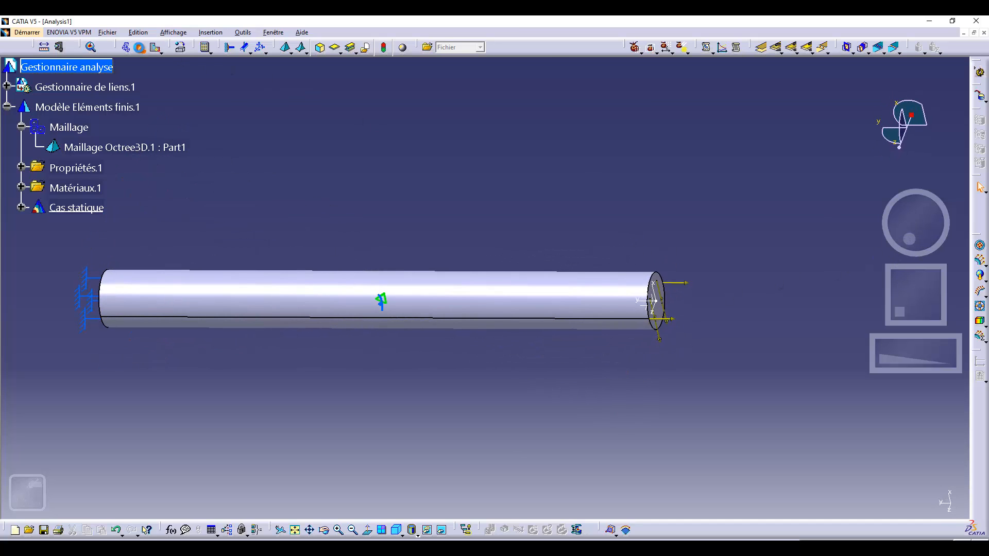
click(140, 48)
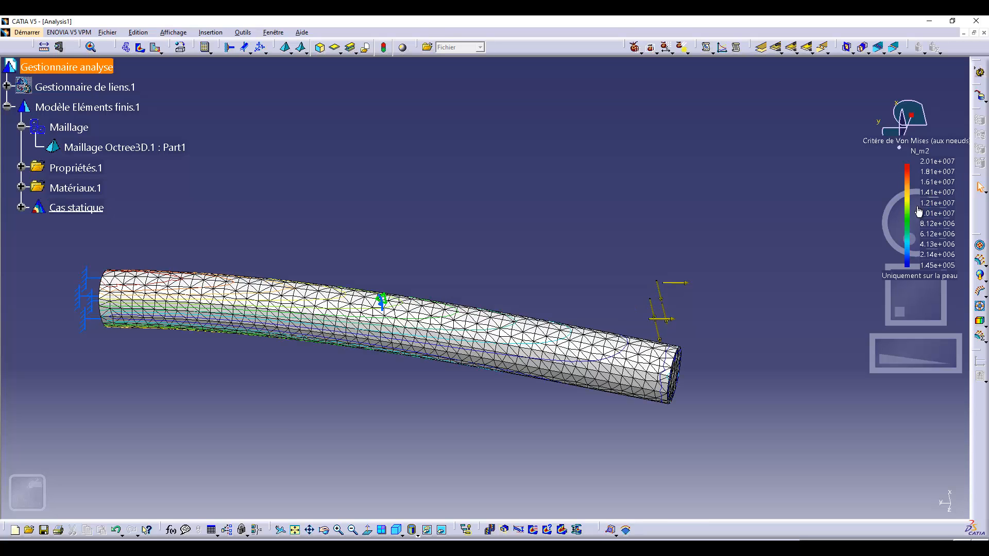
drag(899, 238, 881, 247)
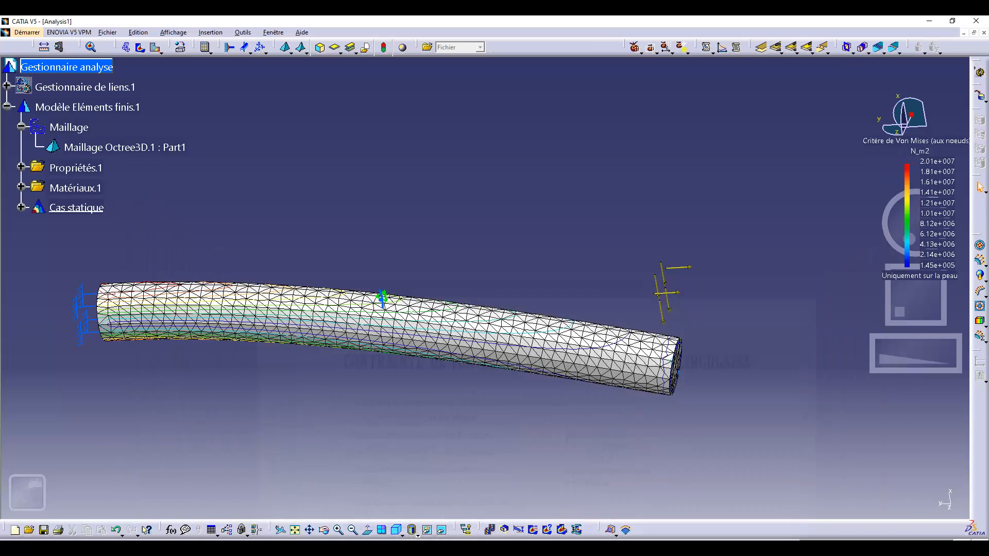
- Reduce the element size (Taille) of the Octree3D mesh to 10 mm and apply it
double_click(105, 144)
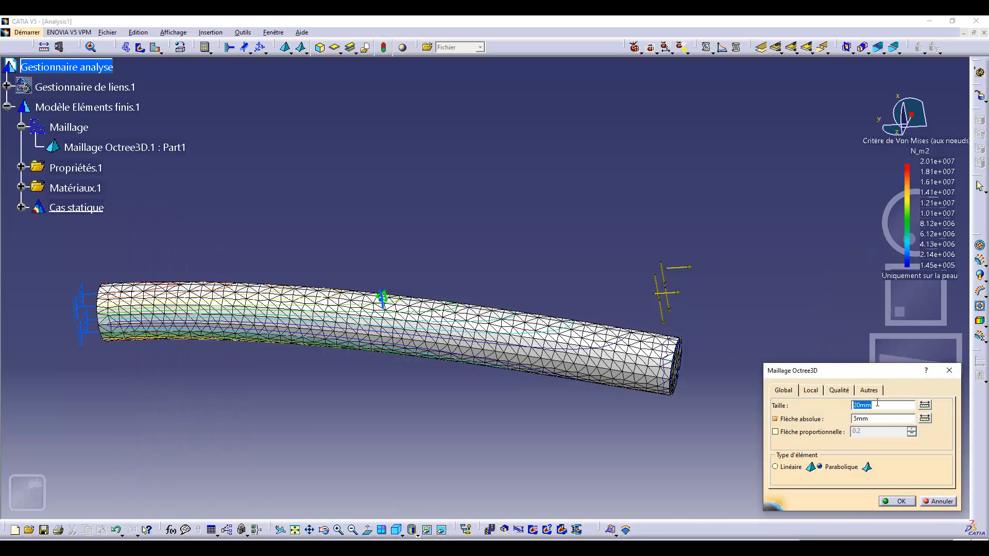
text(10)
click(897, 502)
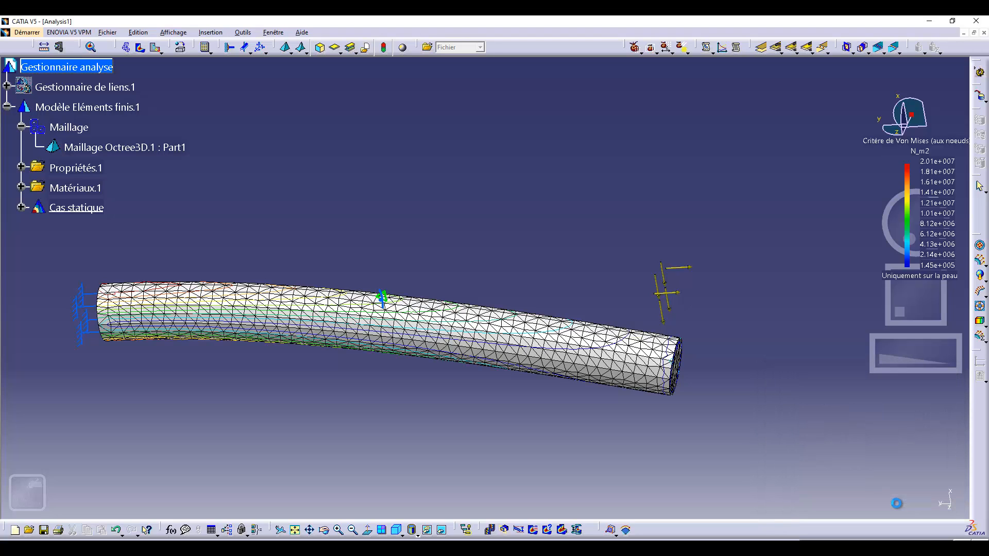
- Compute the complete analysis with the 10 mm element size, accepting the resource estimate, and display the Von Mises stress on the cylinder
click(206, 47)
click(897, 501)
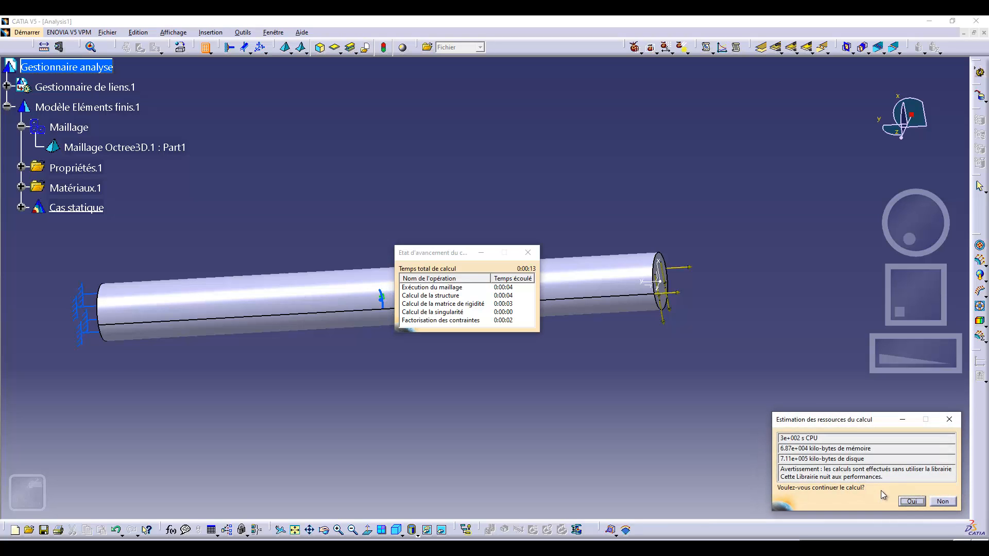
click(898, 501)
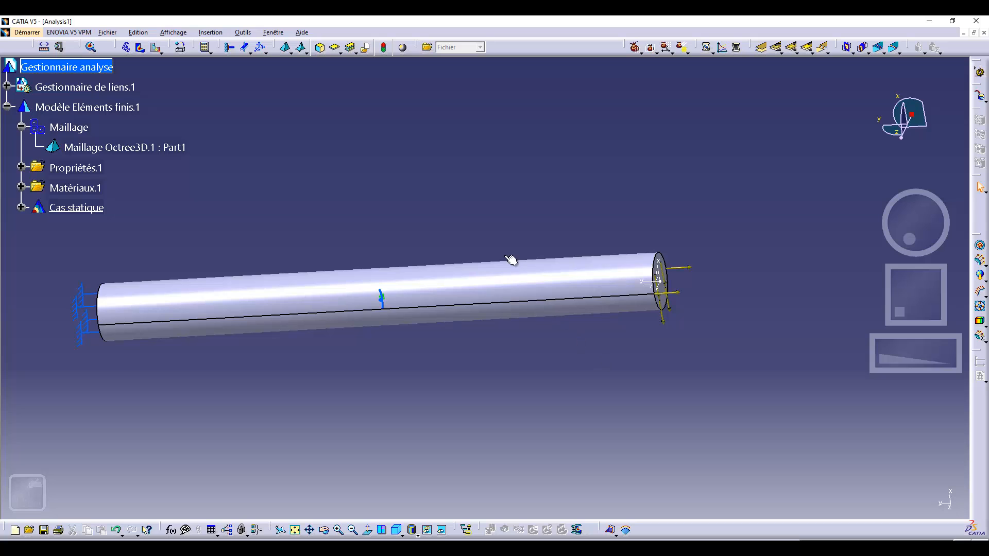
click(141, 48)
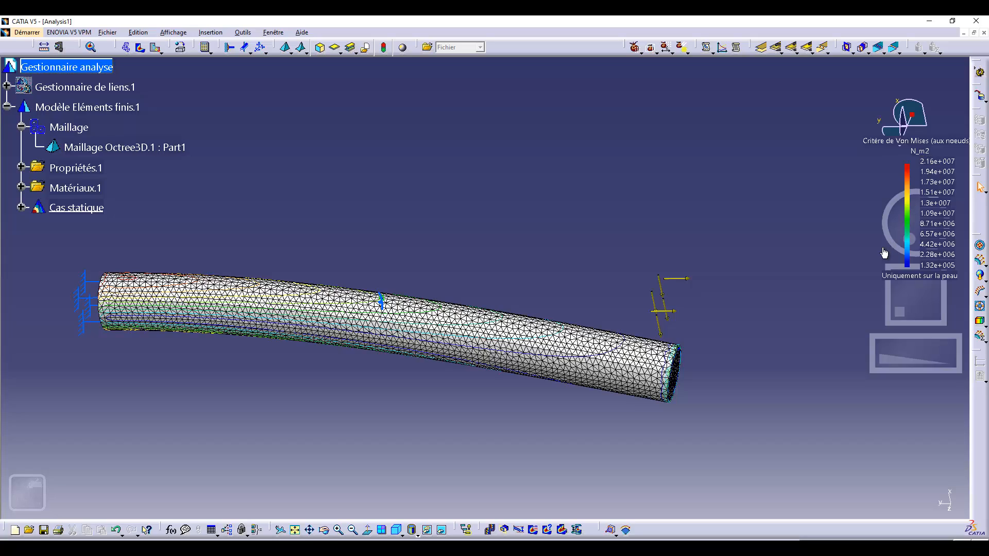
middle_drag(898, 228, 865, 252)
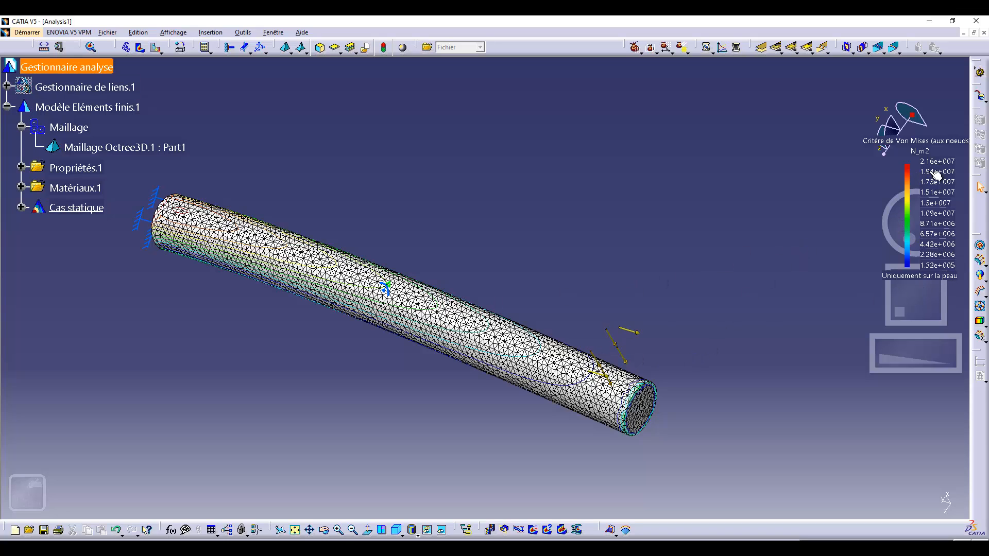
middle_drag(937, 175, 866, 284)
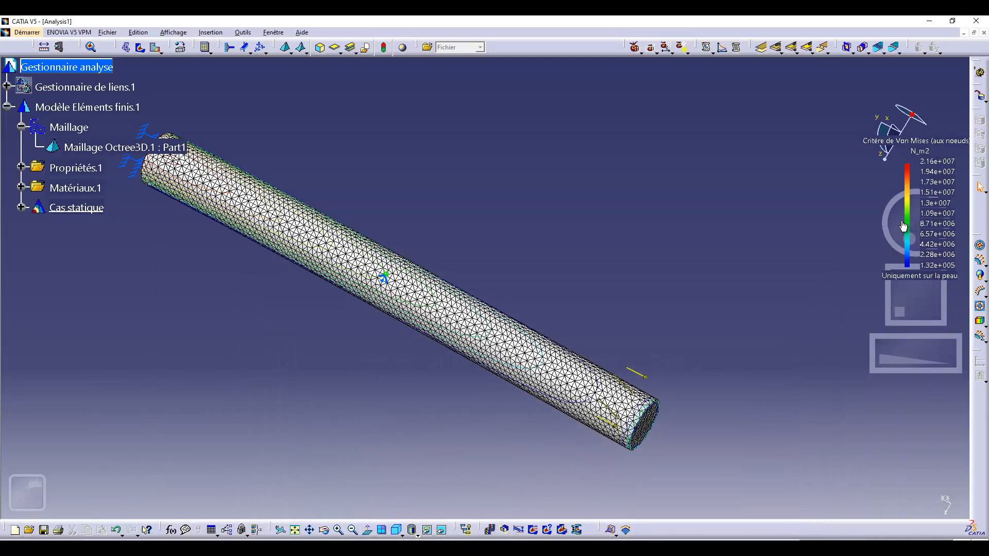
middle_drag(903, 225, 902, 185)
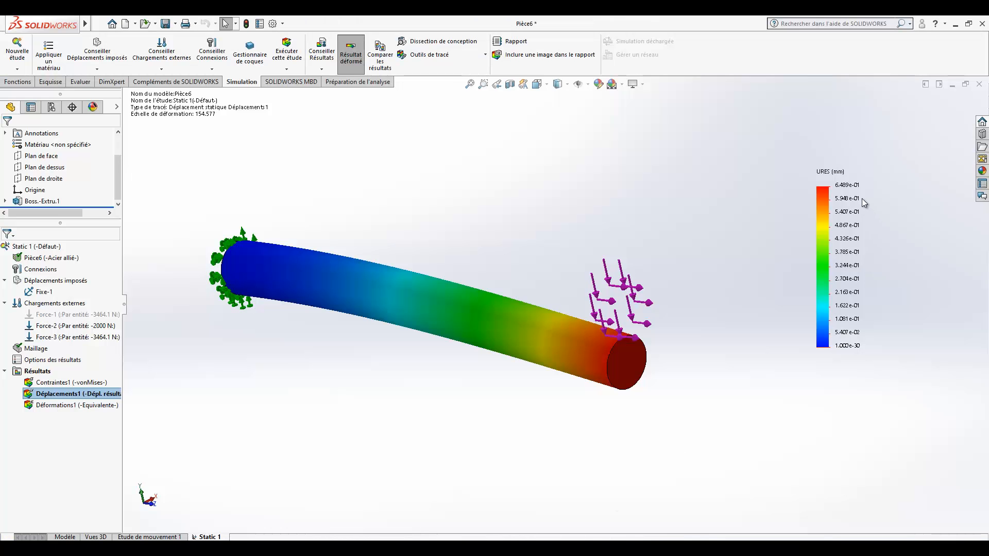
- In SolidWorks, display the Von Mises stress plot Contraintes1 and delete the fixture Fixe-1, confirming its removal
double_click(79, 383)
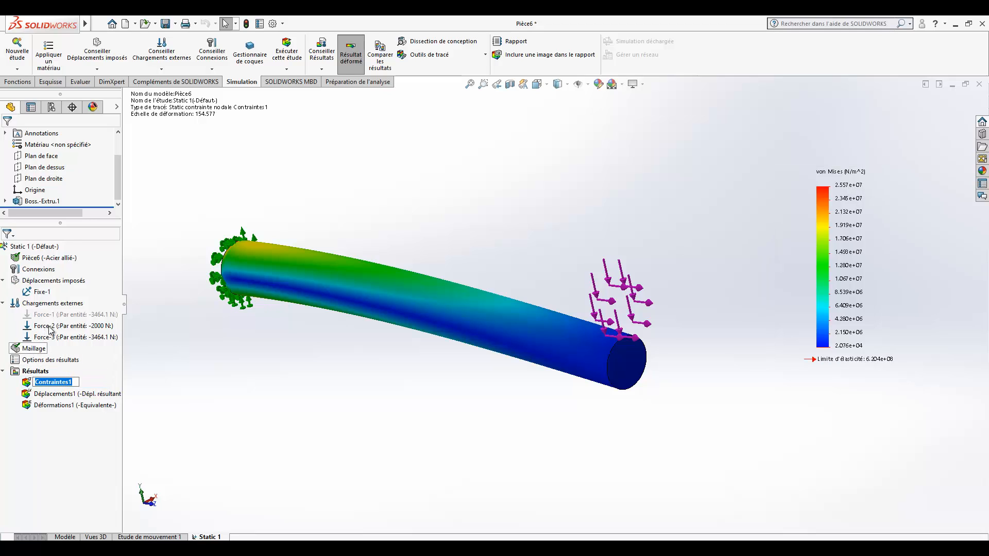
click(36, 292)
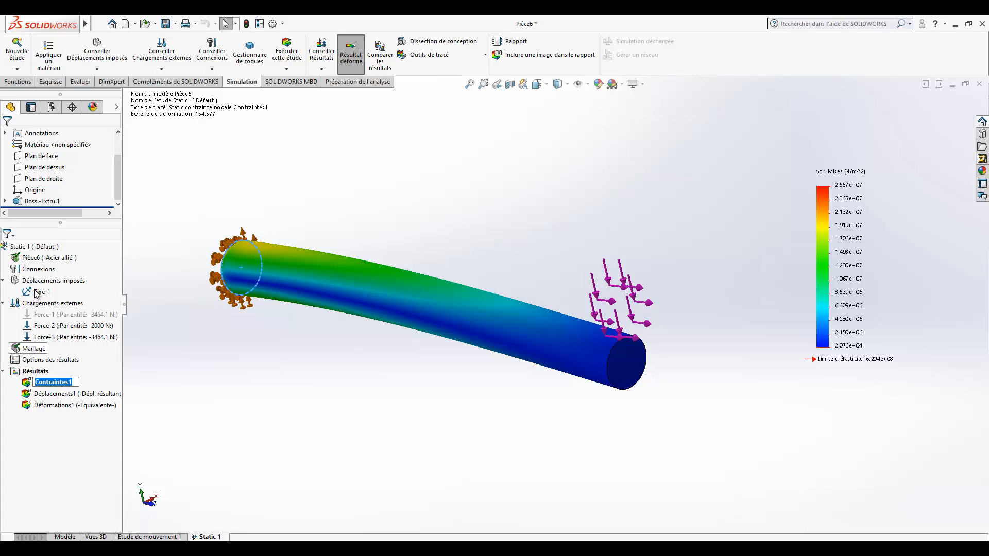
right_click(36, 292)
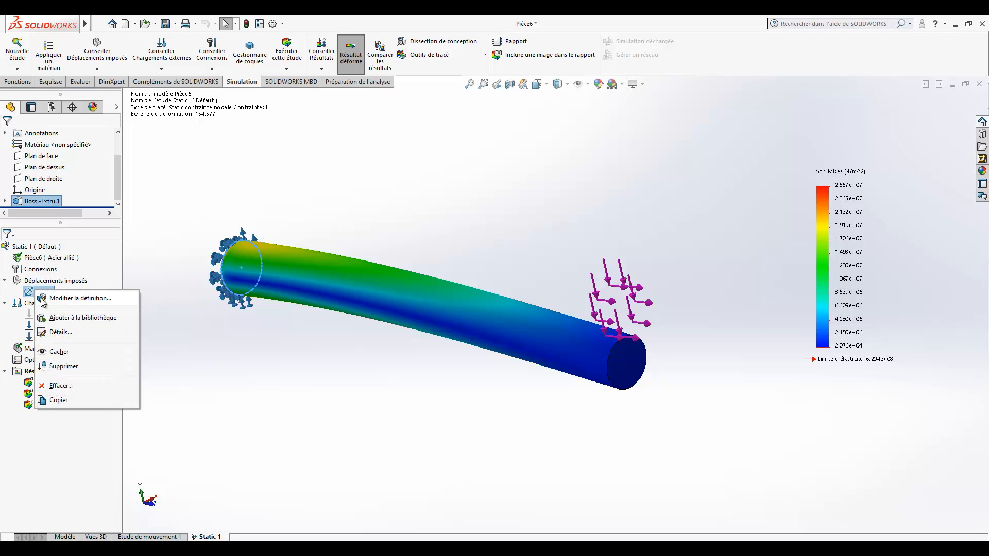
click(59, 385)
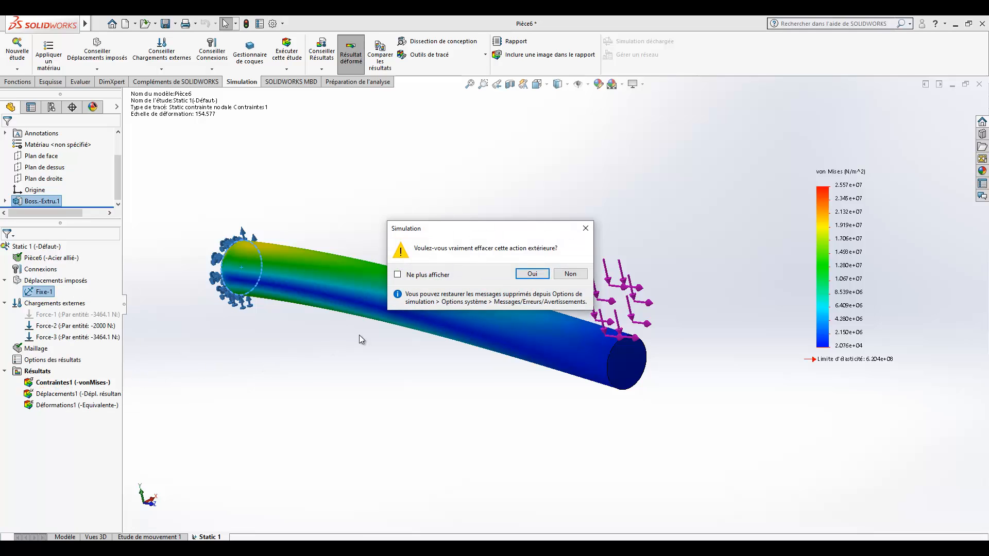
click(531, 274)
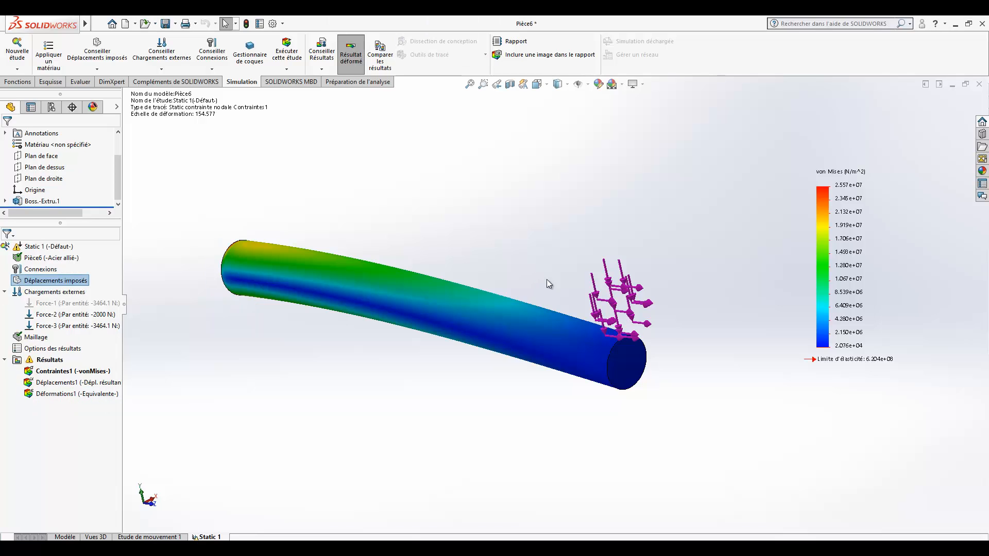
- Apply a fixed geometry (Géométrie fixe) restraint to the cylinder's end face opposite the loads
middle_drag(587, 293, 650, 286)
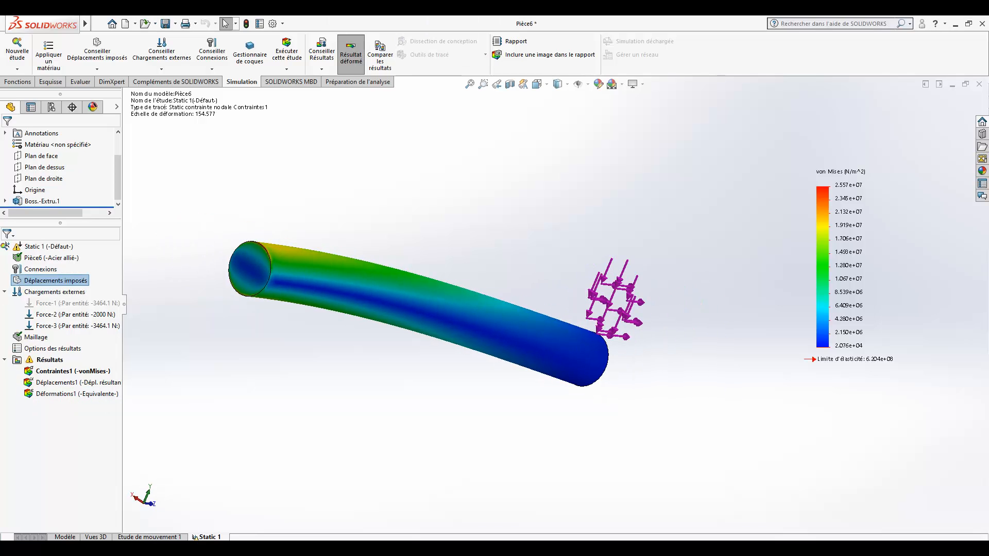
click(103, 73)
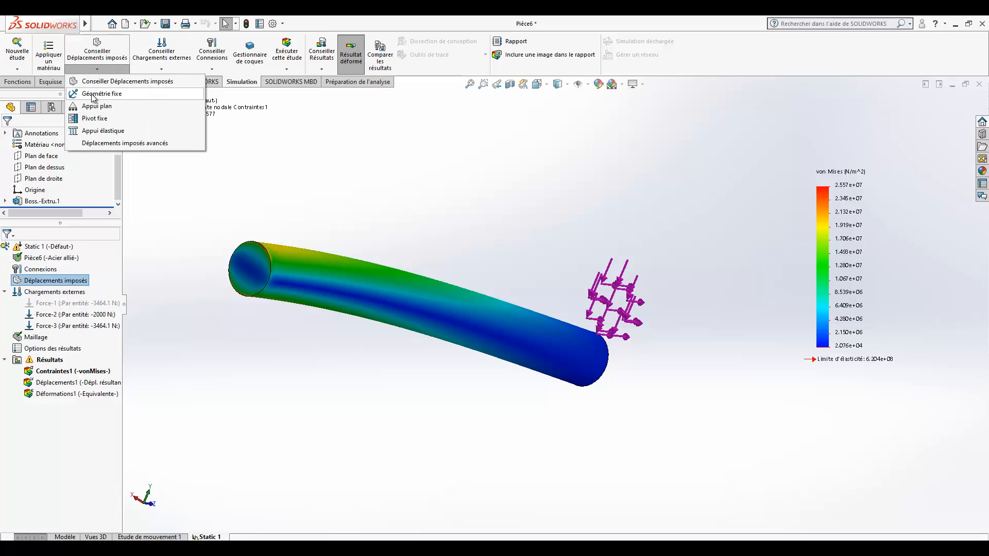
click(205, 238)
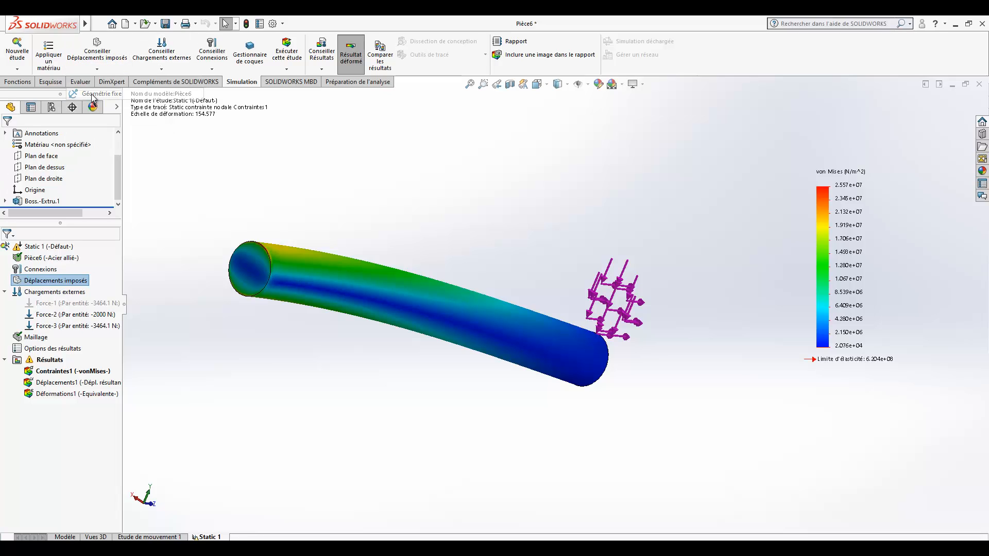
click(258, 265)
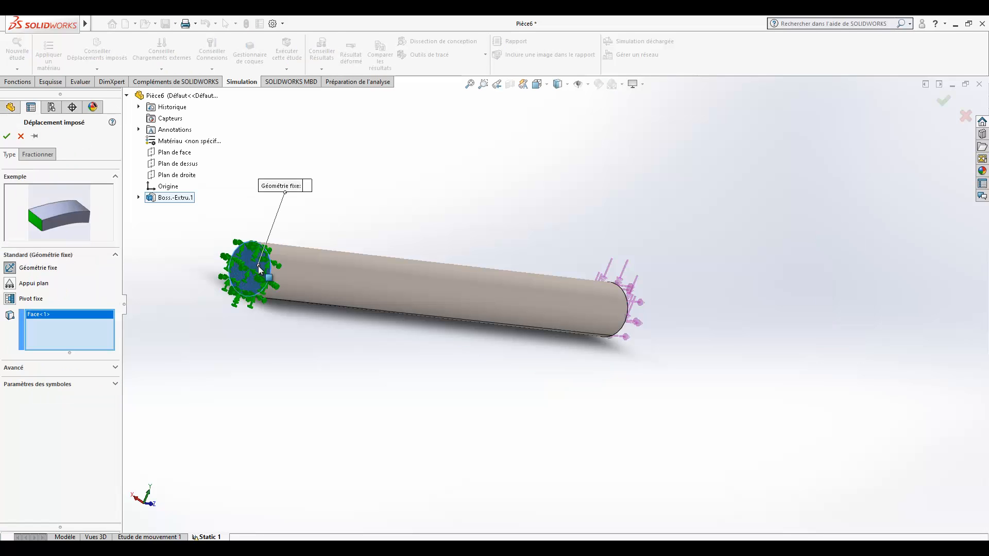
click(8, 136)
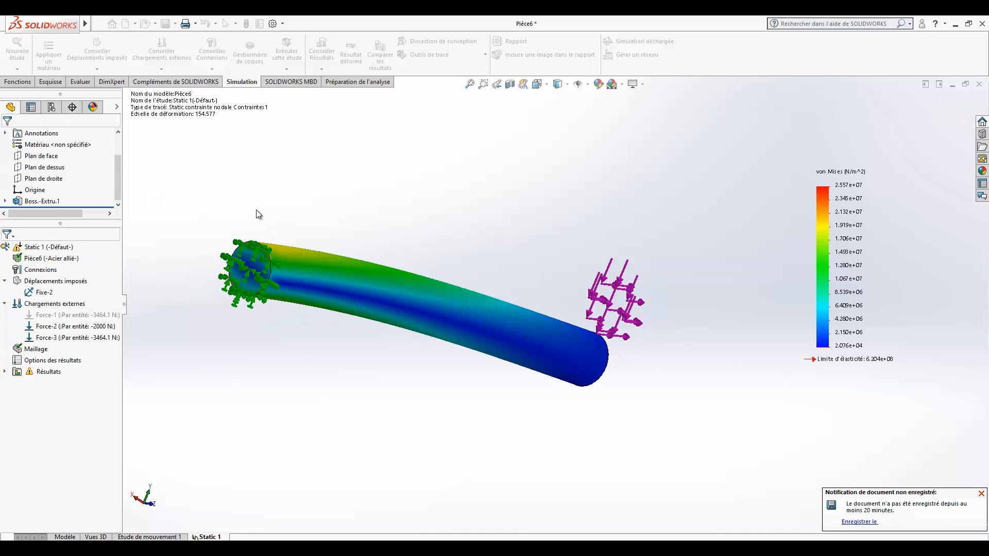
- Dismiss the unsaved-document notification and run the Static 1 study with the recreated fixture
click(981, 494)
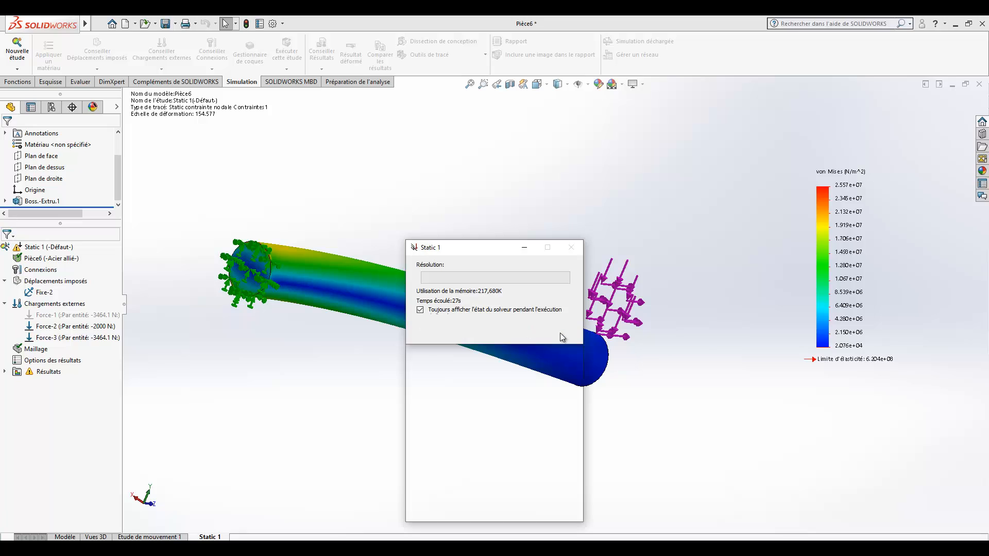
click(561, 333)
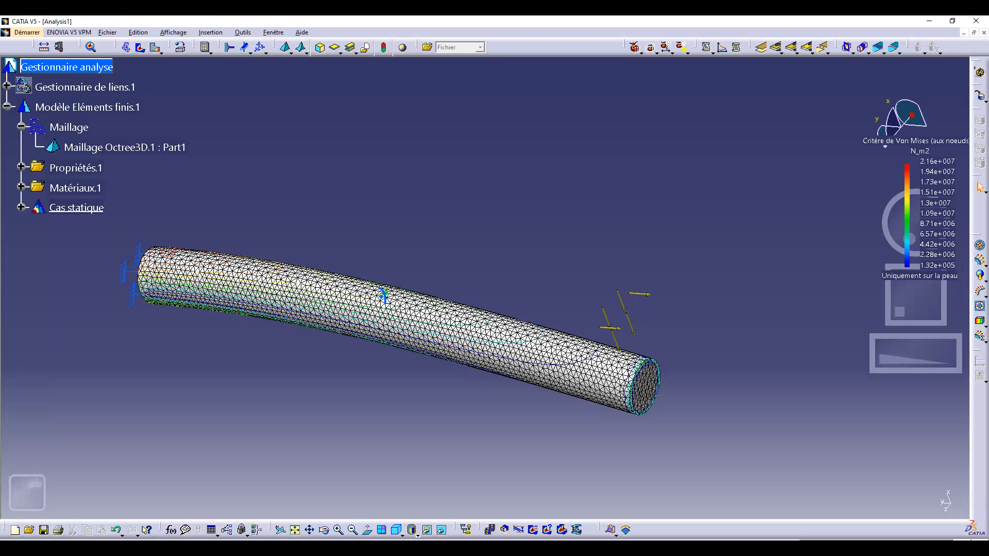
- Switch to CATIA and examine the Von Mises stress distribution and its colour scale on the 10 mm mesh
middle_drag(911, 192, 913, 244)
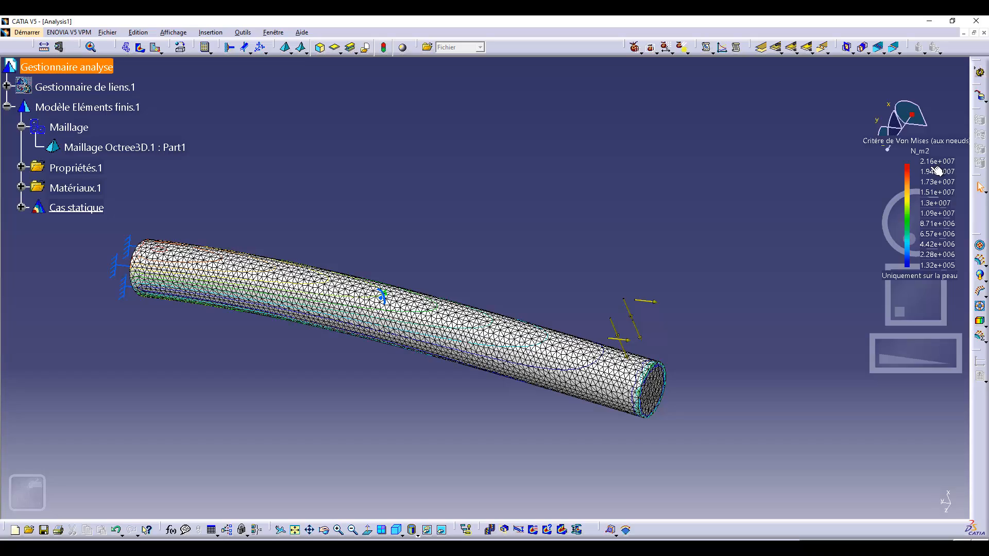
click(890, 244)
middle_drag(889, 244, 919, 214)
drag(904, 207, 898, 206)
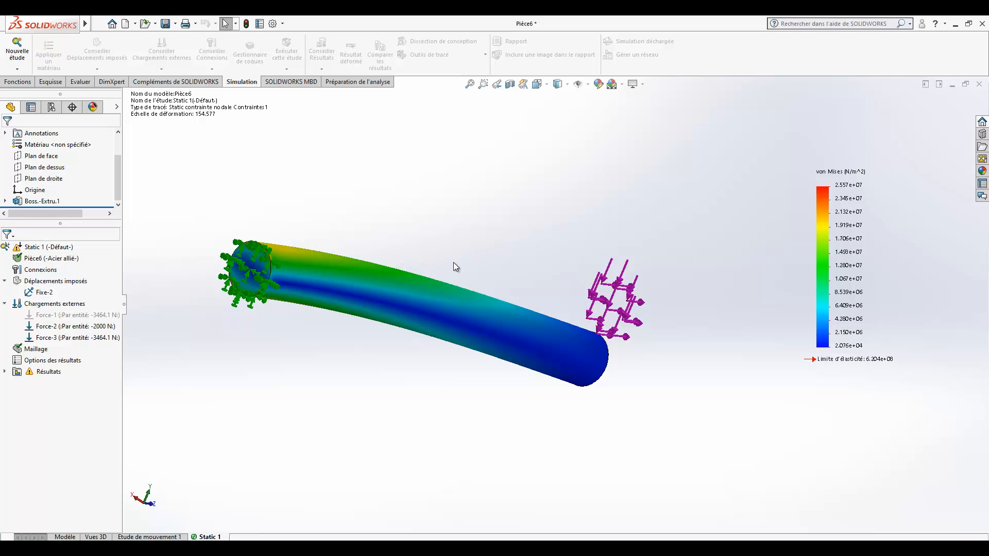
key(alt)
key(e)
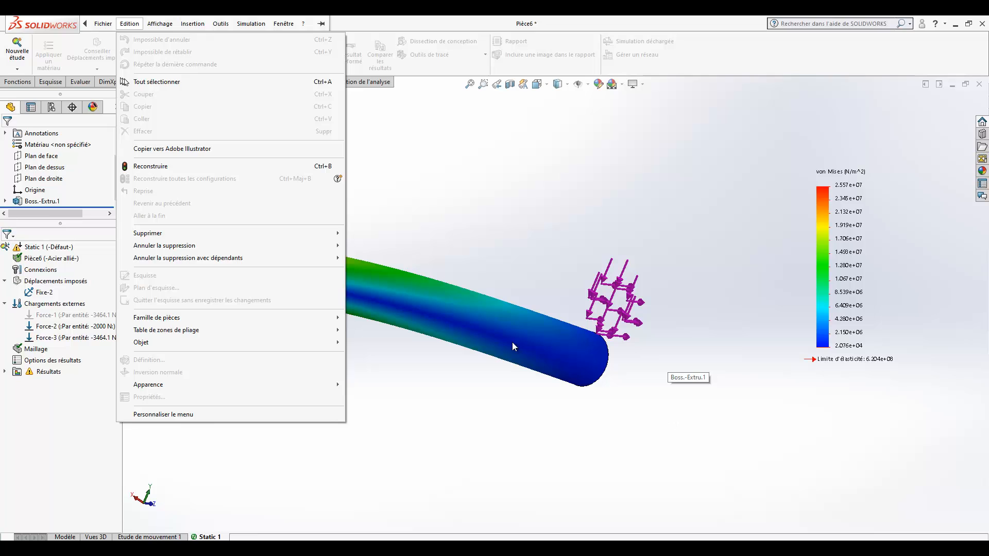
click(473, 266)
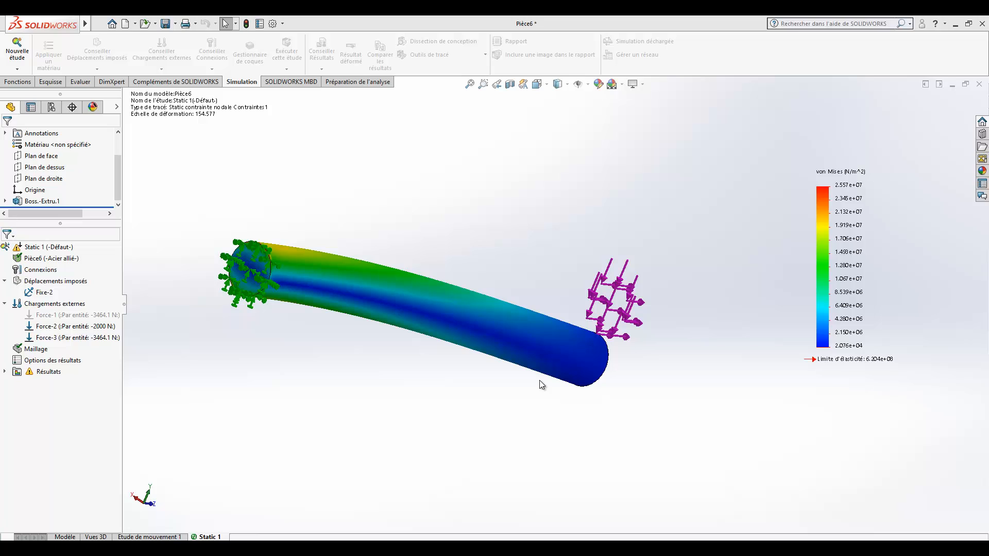
- In SolidWorks, expand the Résultats folder of the Static 1 study and check the result plots and the fixture Fixe-2
click(4, 373)
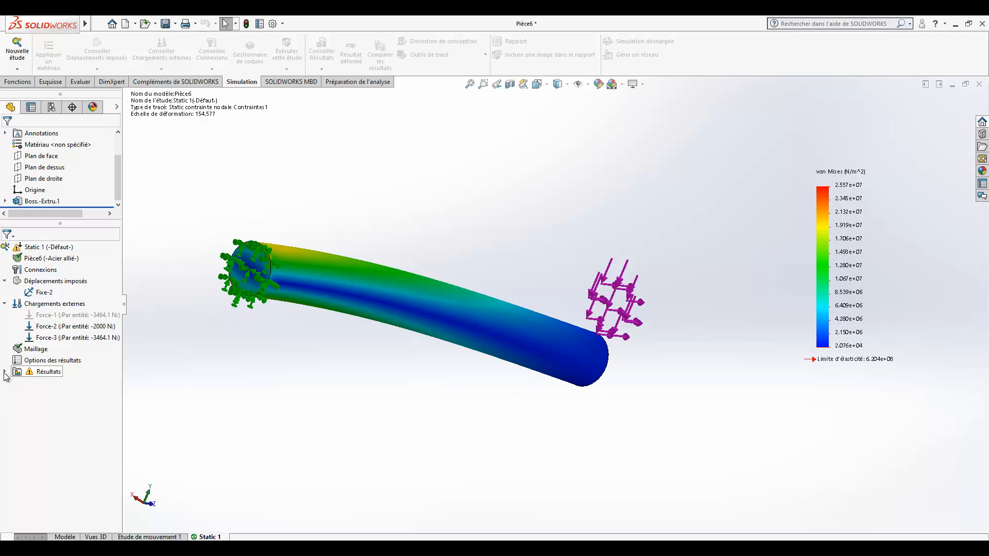
click(5, 372)
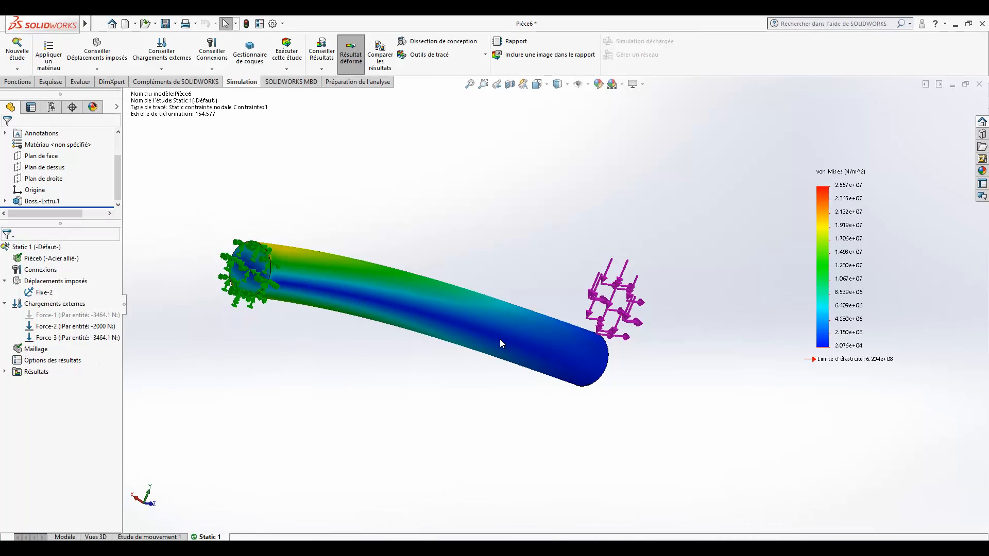
click(5, 371)
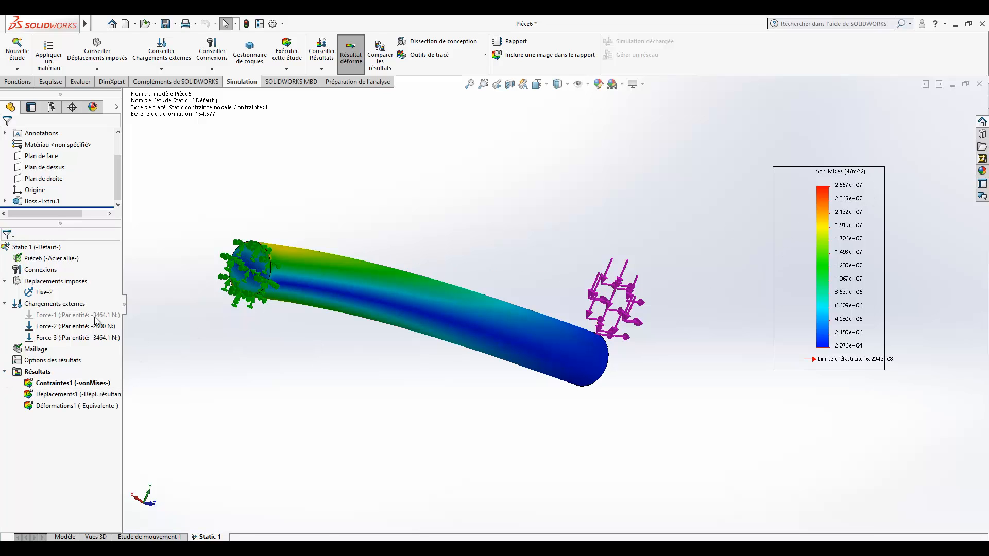
click(44, 292)
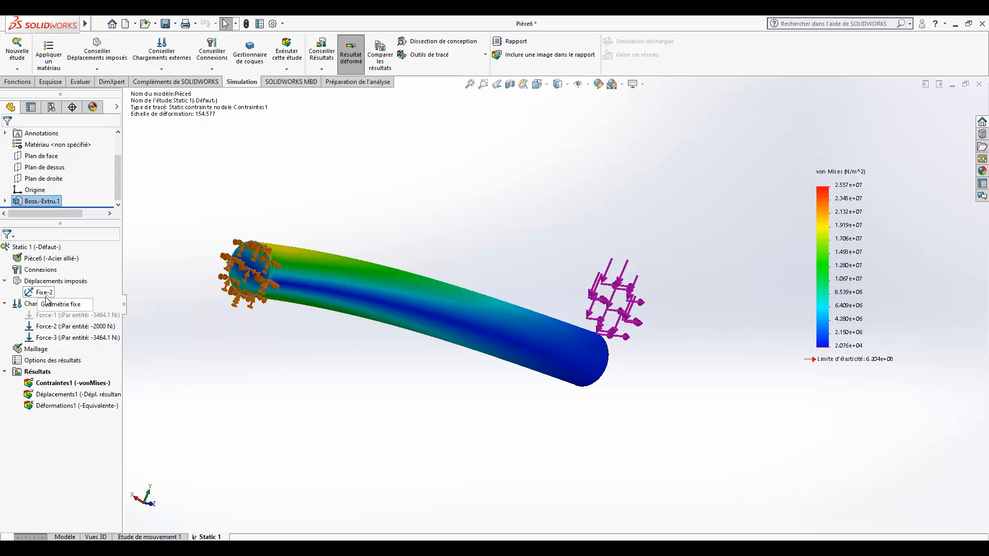
- Create a standard mesh with the default 19.88078174 mm element size and 0.99403909 mm tolerance, and run the Static 1 study
right_click(41, 350)
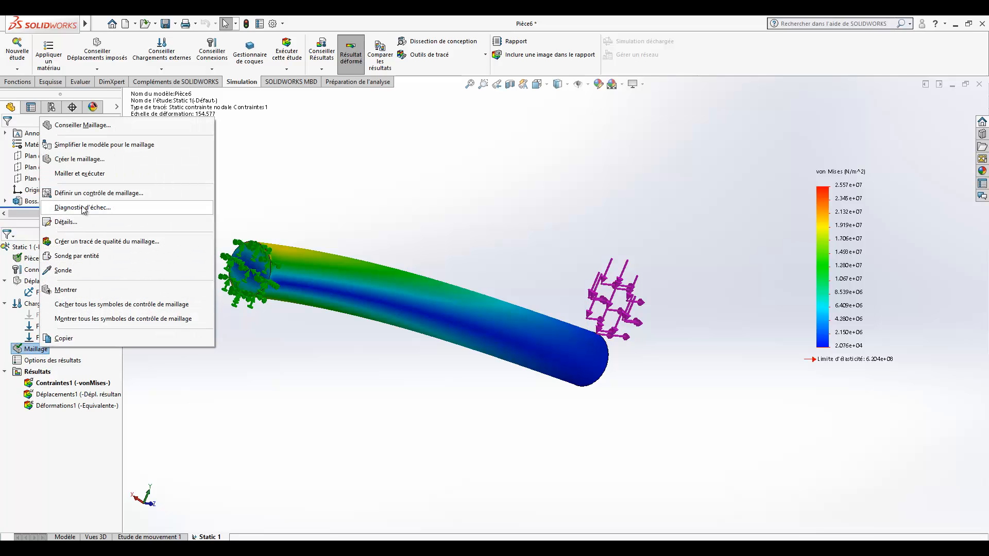
click(91, 159)
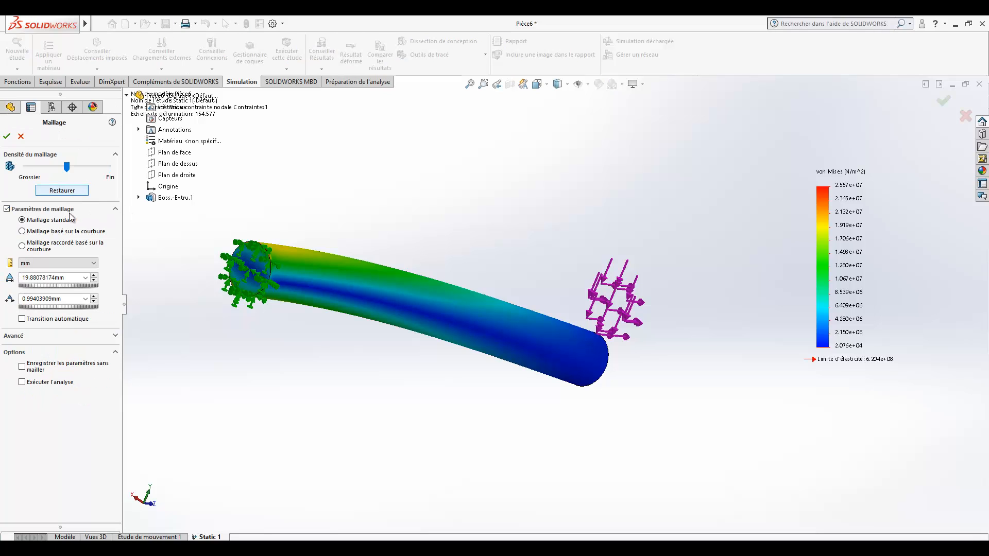
click(7, 136)
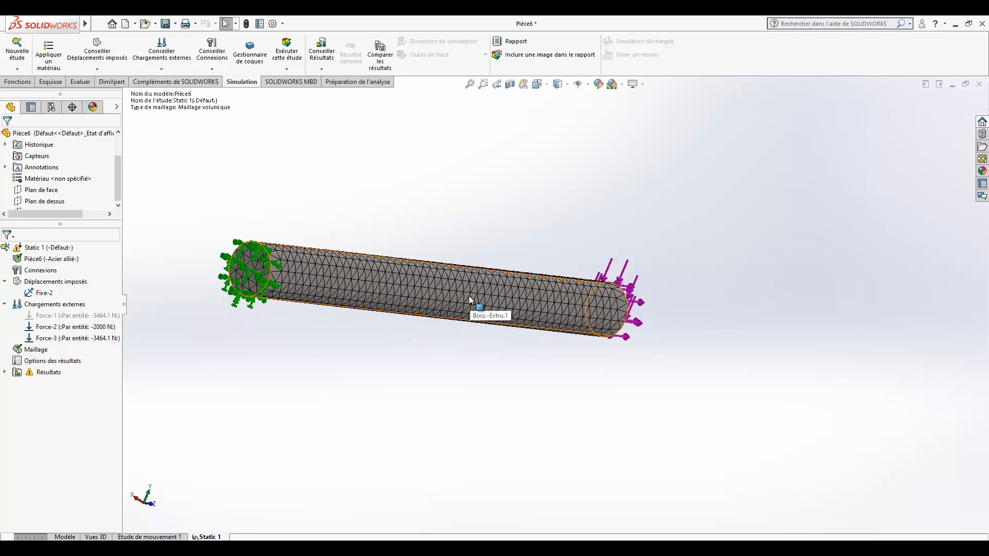
click(288, 54)
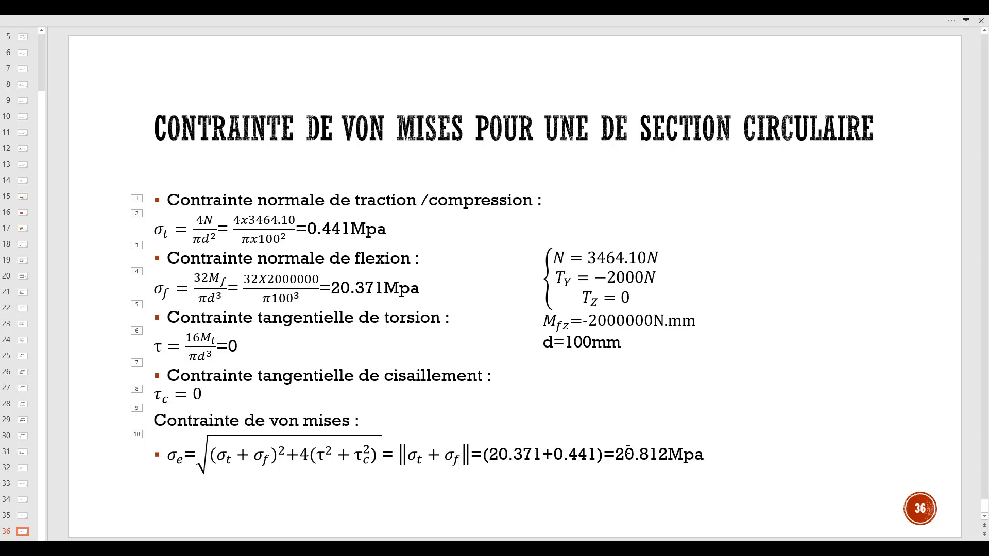
- Switch to the PowerPoint presentation and highlight the calculated Von Mises stress at the end of the equation on slide 36
drag(618, 458, 705, 456)
click(704, 454)
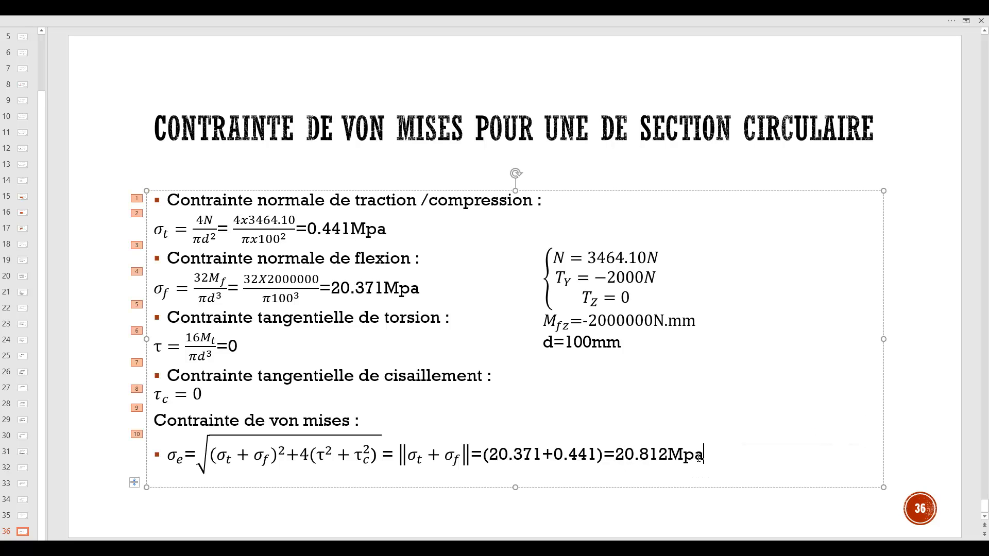
double_click(655, 457)
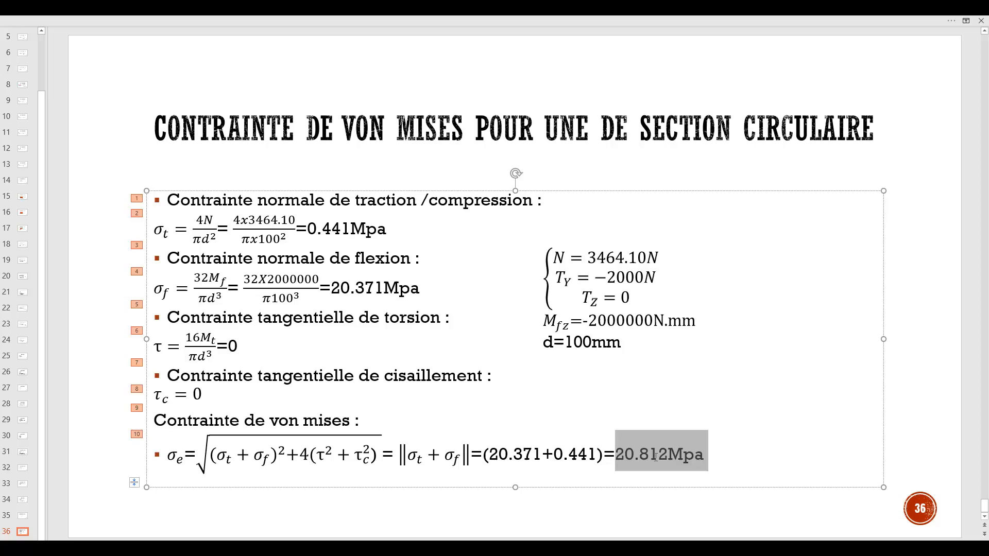
click(615, 458)
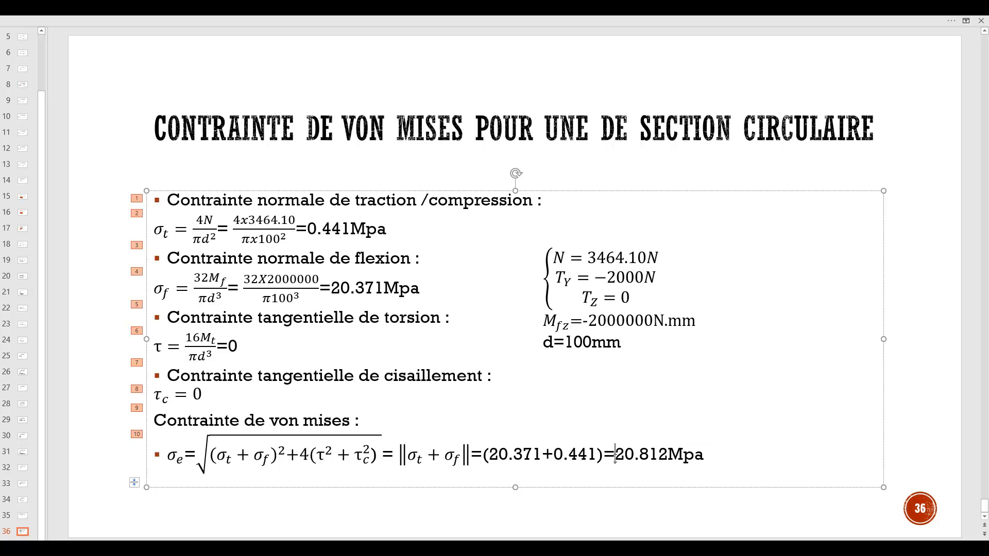